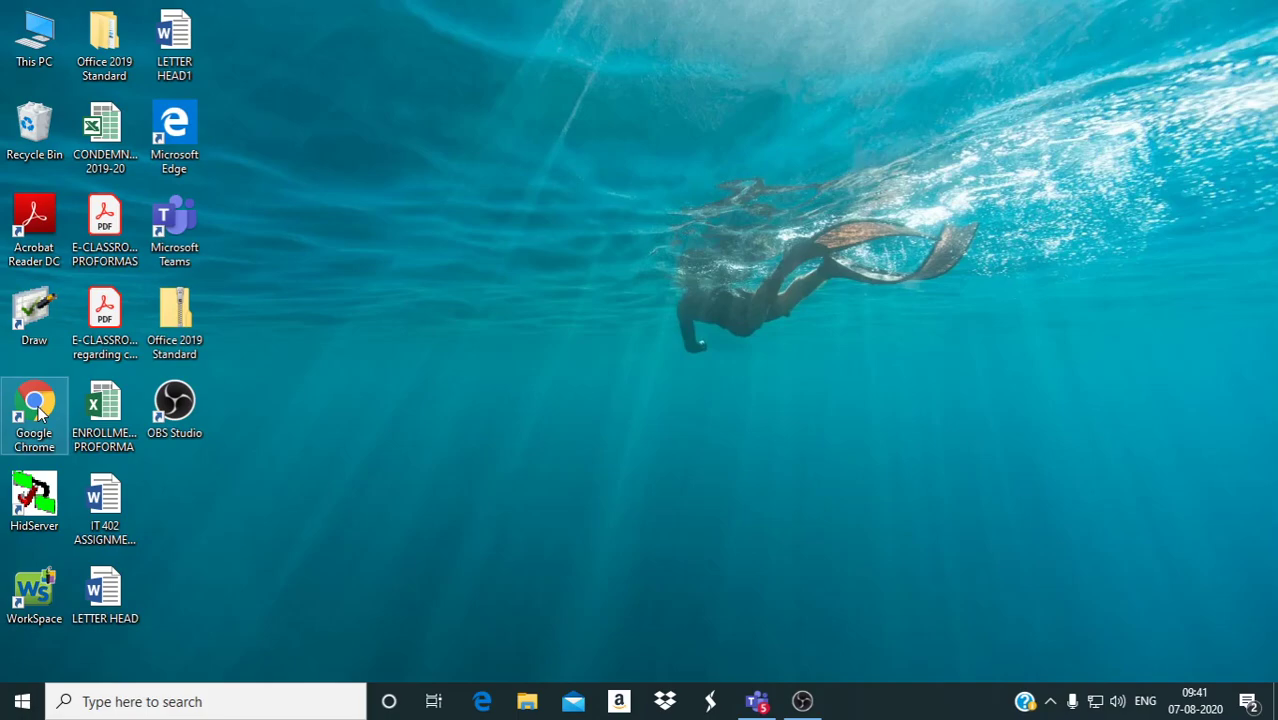
Launch Chrome and go to admin.microsoft.com to reach the Microsoft account picker.
double_click(17, 403)
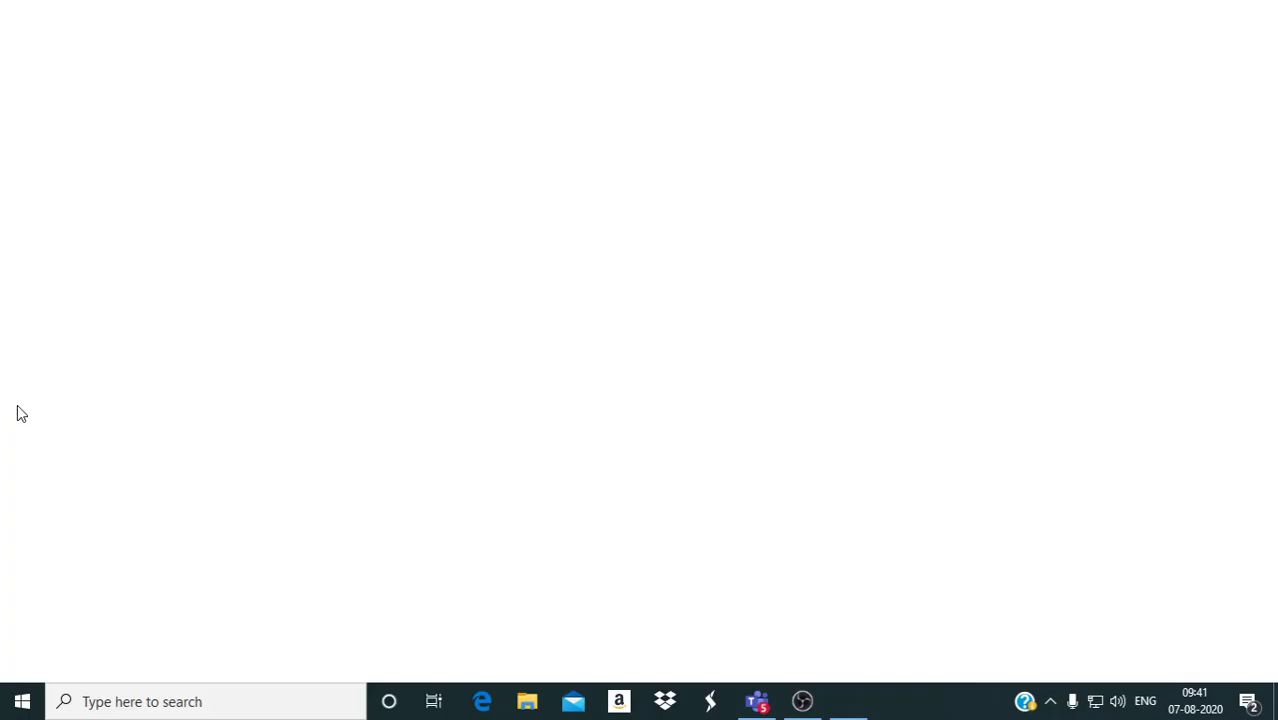
left_click(251, 48)
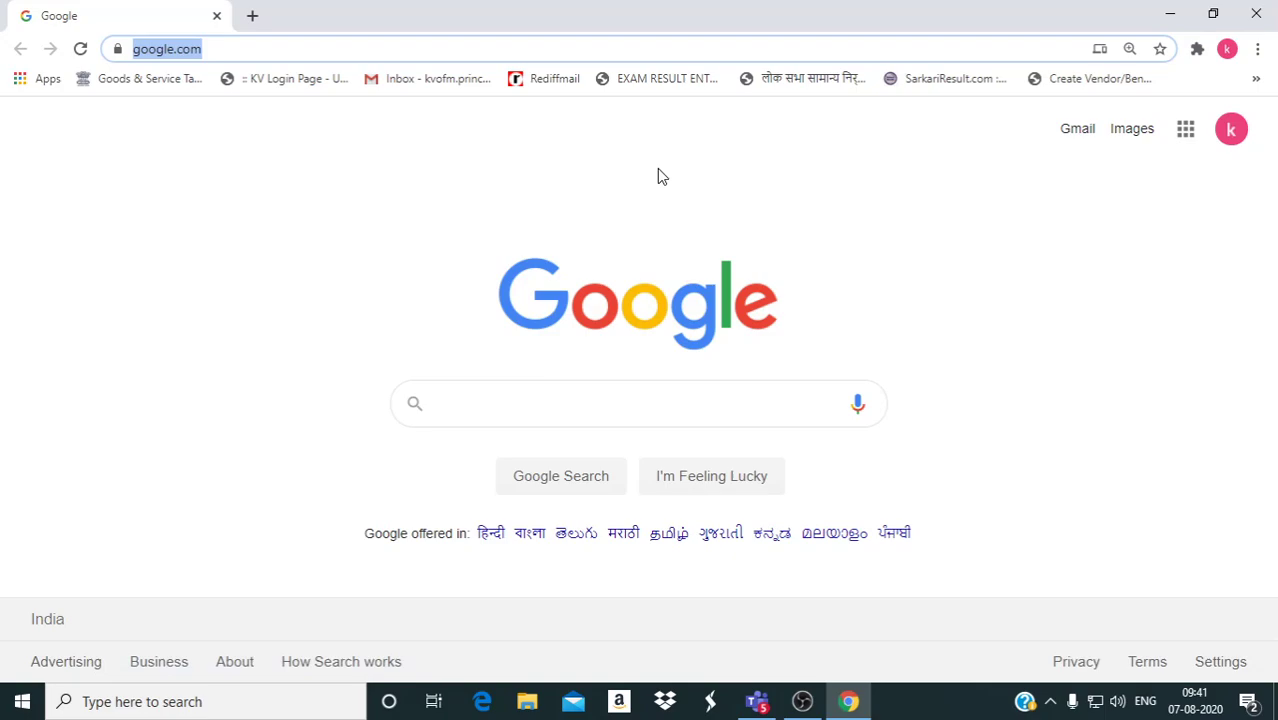
type("admin.micr")
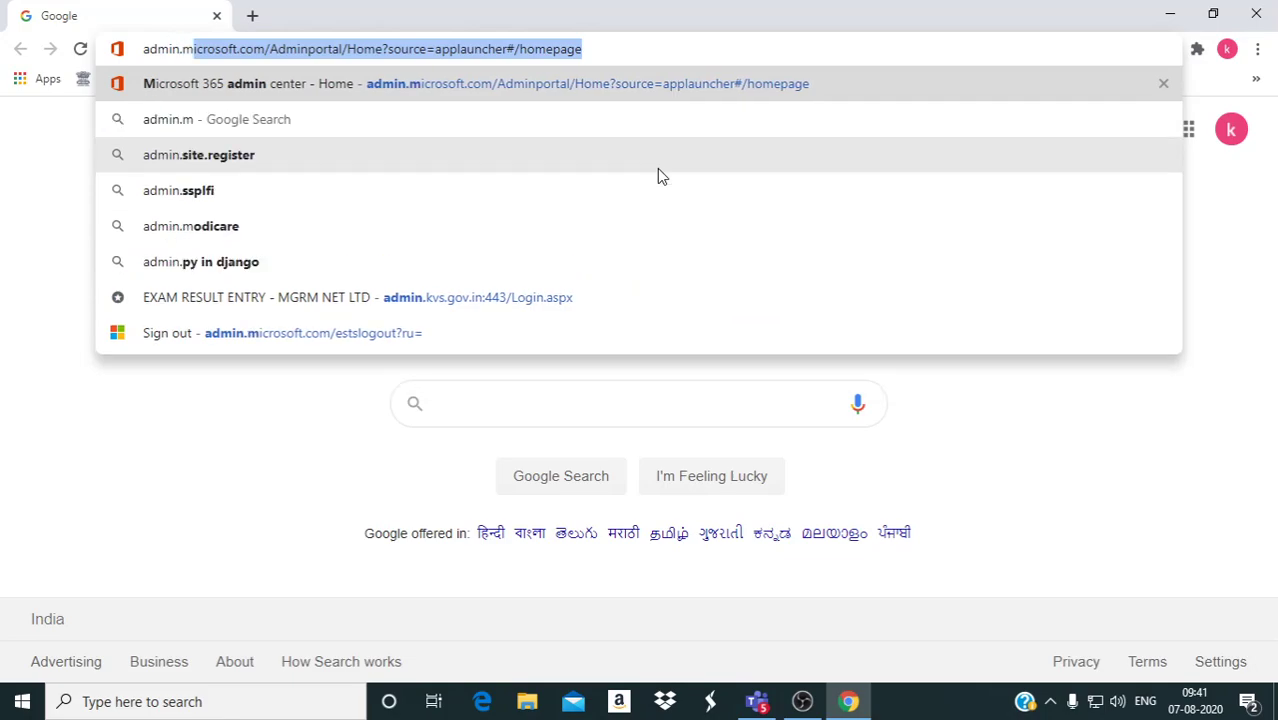
type("osoft.com")
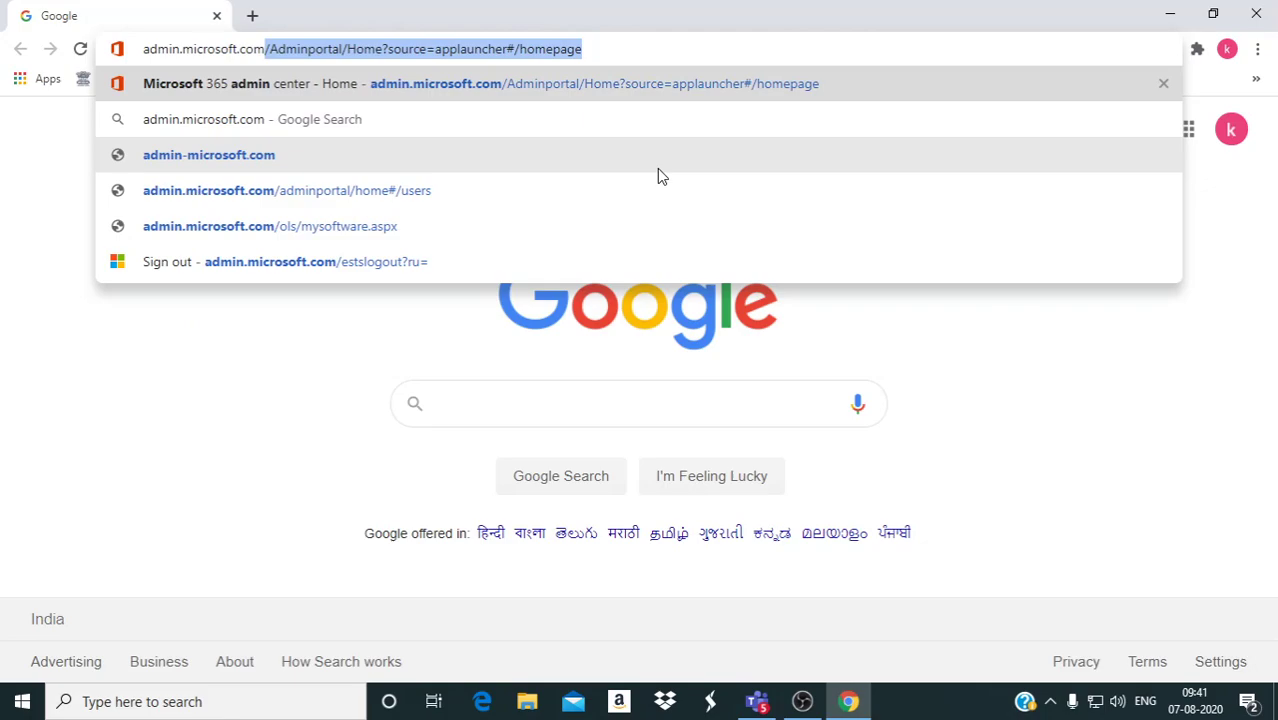
key("Delete")
key("Return")
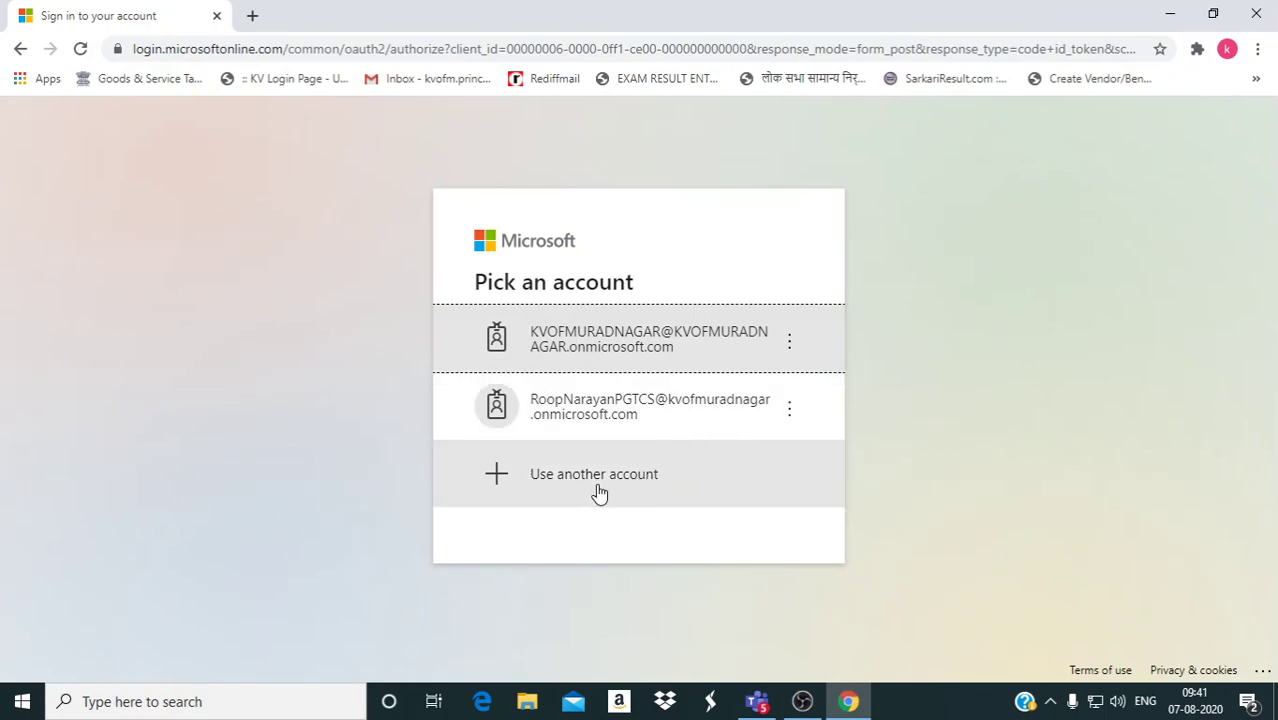
Sign in with the second saved staff account using its password.
left_click(608, 420)
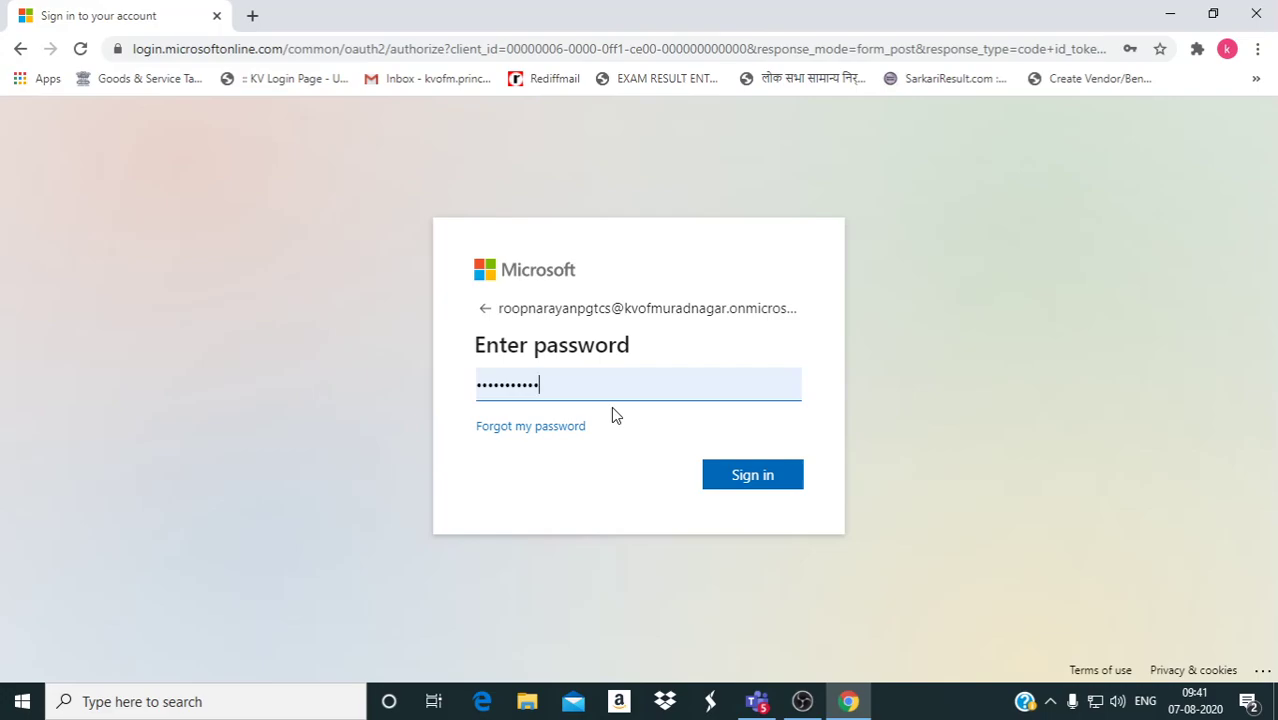
left_click(762, 477)
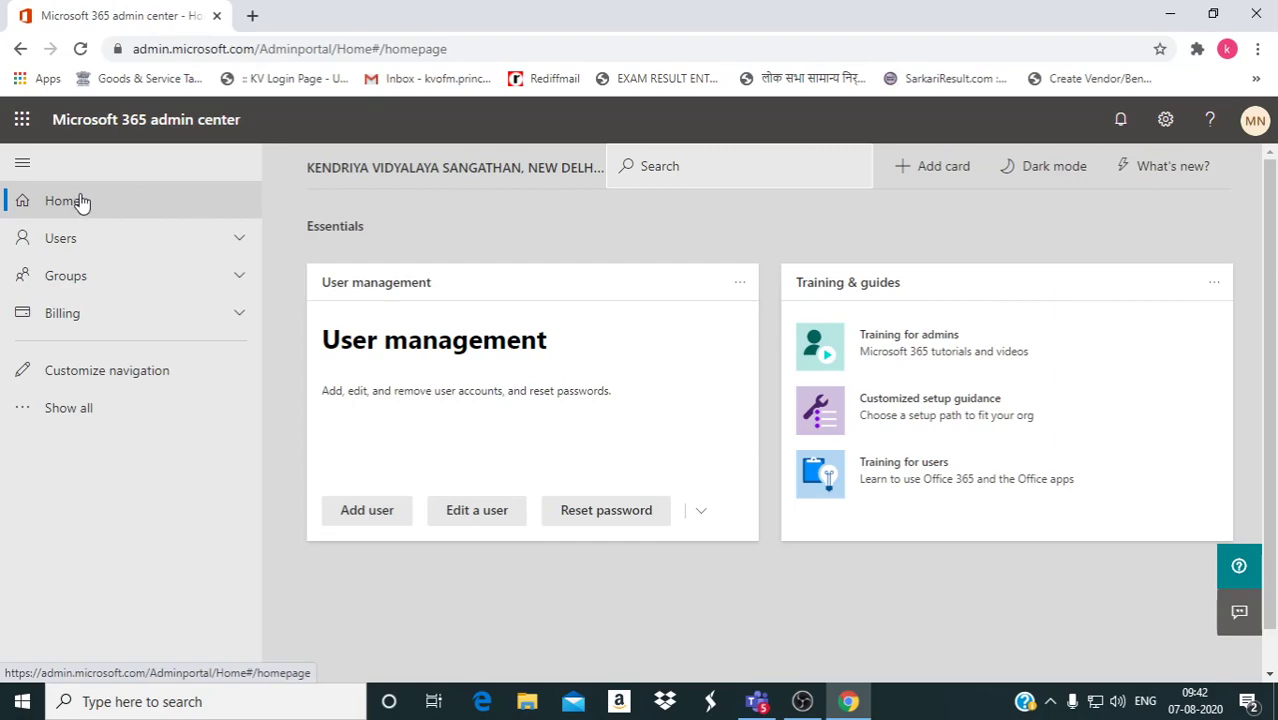
left_click(73, 243)
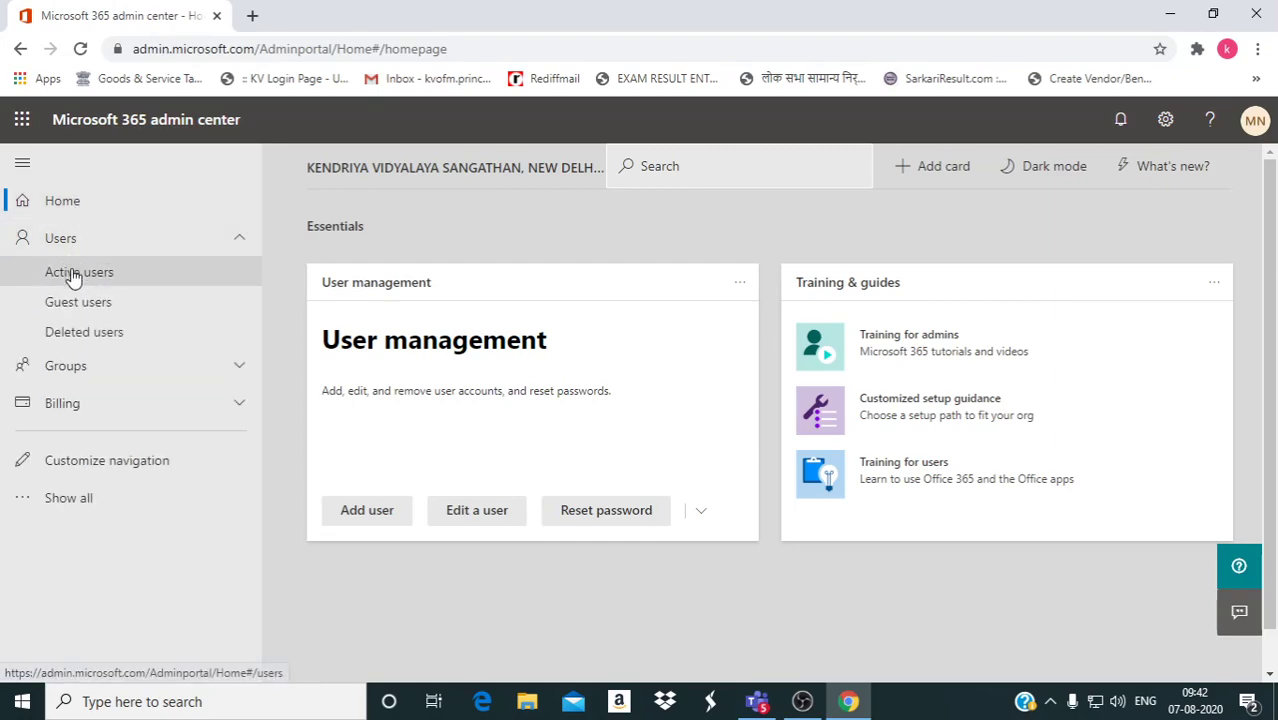
left_click(73, 276)
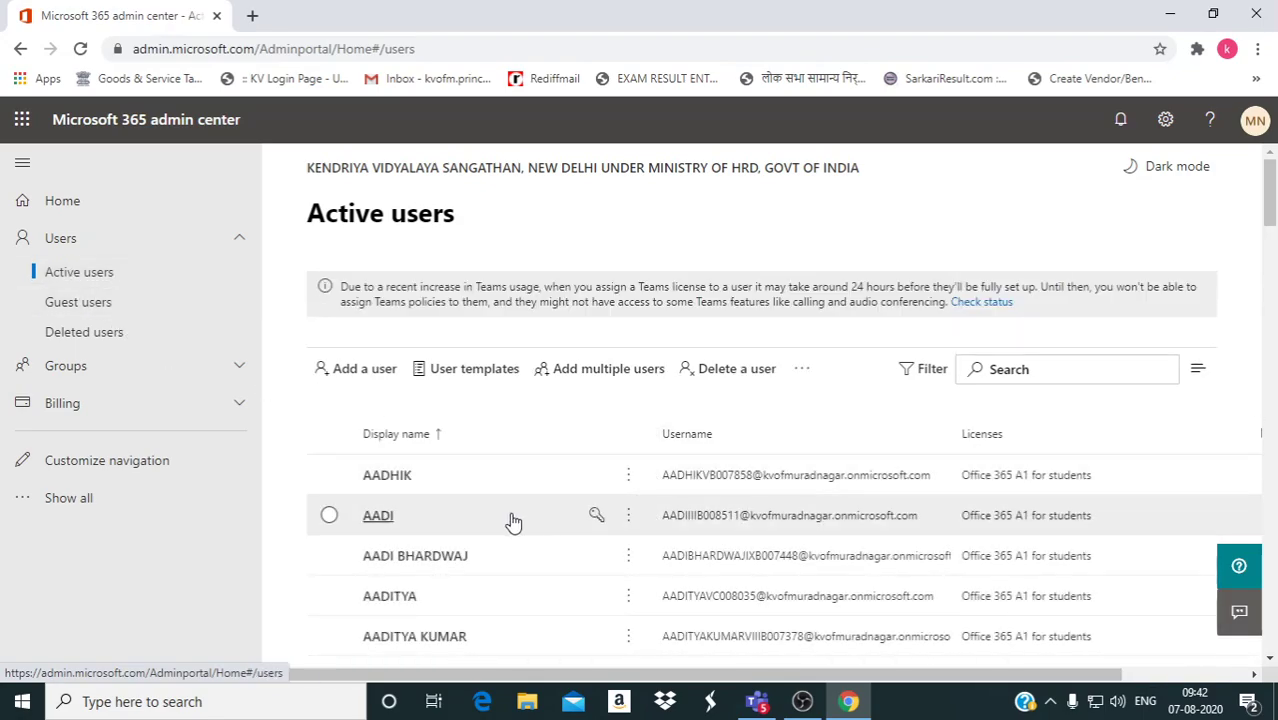
left_click(116, 338)
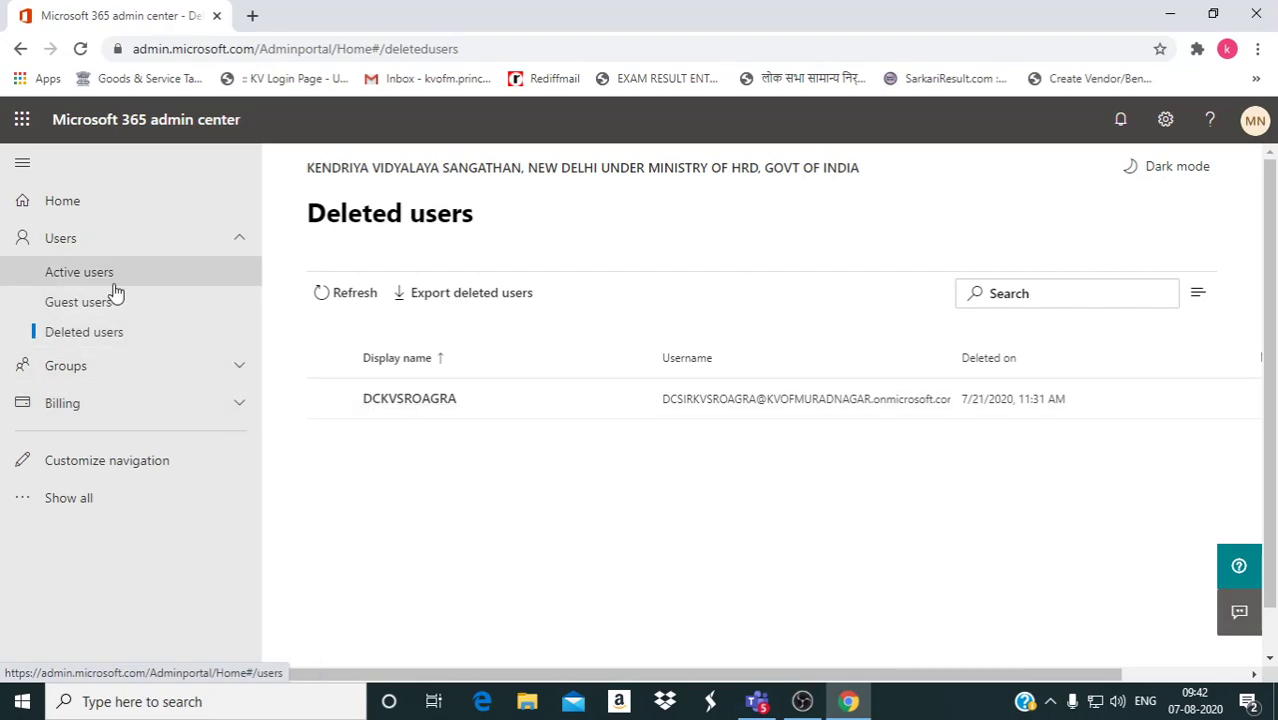
left_click(70, 279)
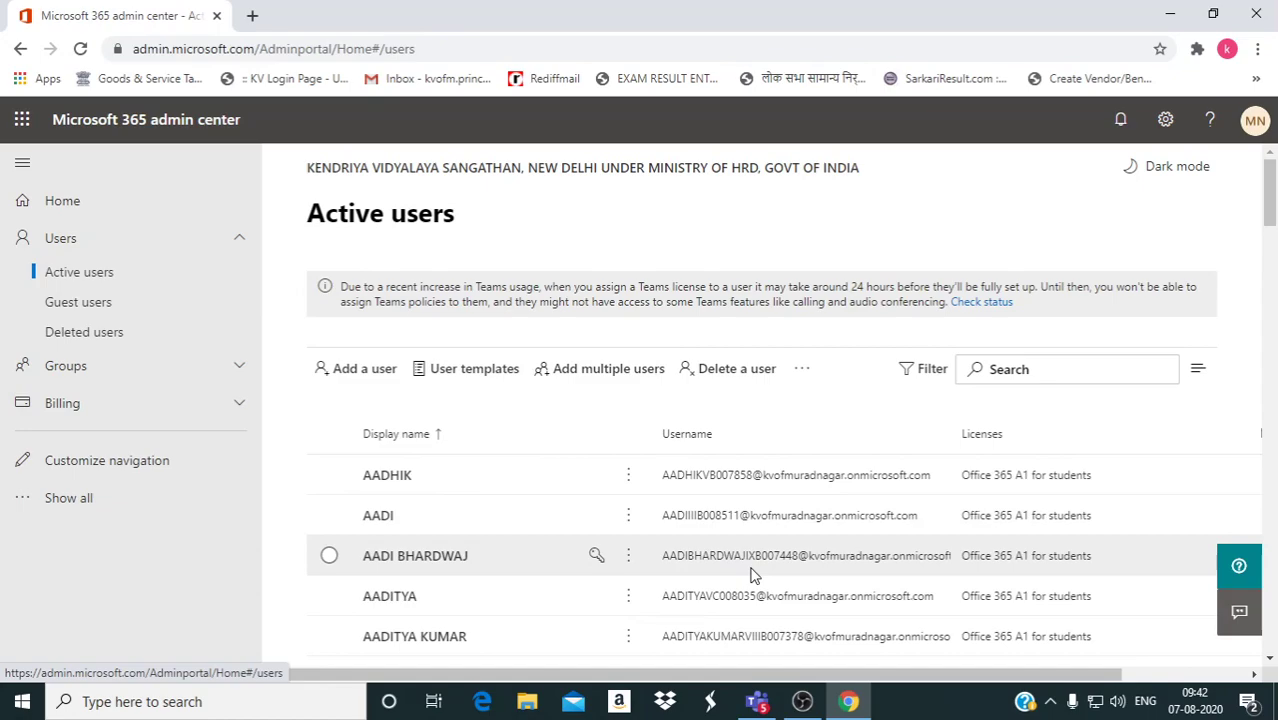
scroll(757, 565, "down", 1)
scroll(551, 475, "up", 1)
left_click(56, 200)
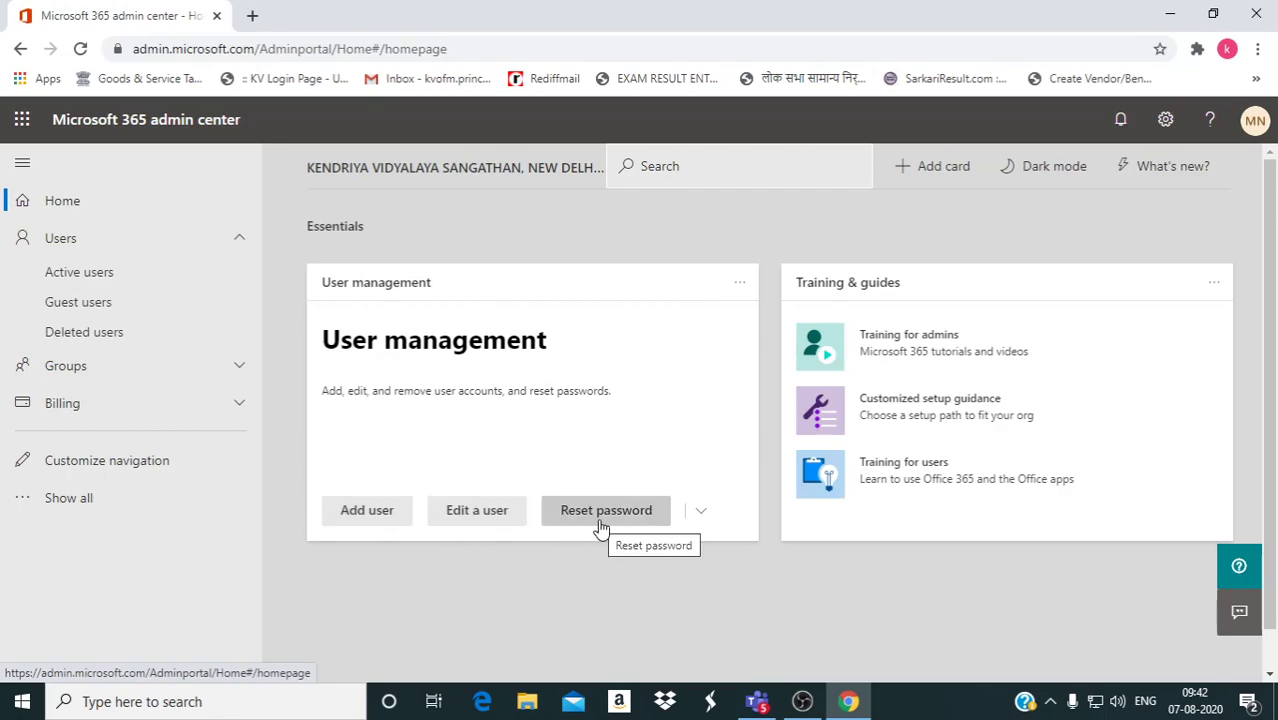
Open the Add a user panel from User management and scroll it to check the domain.
left_click(364, 514)
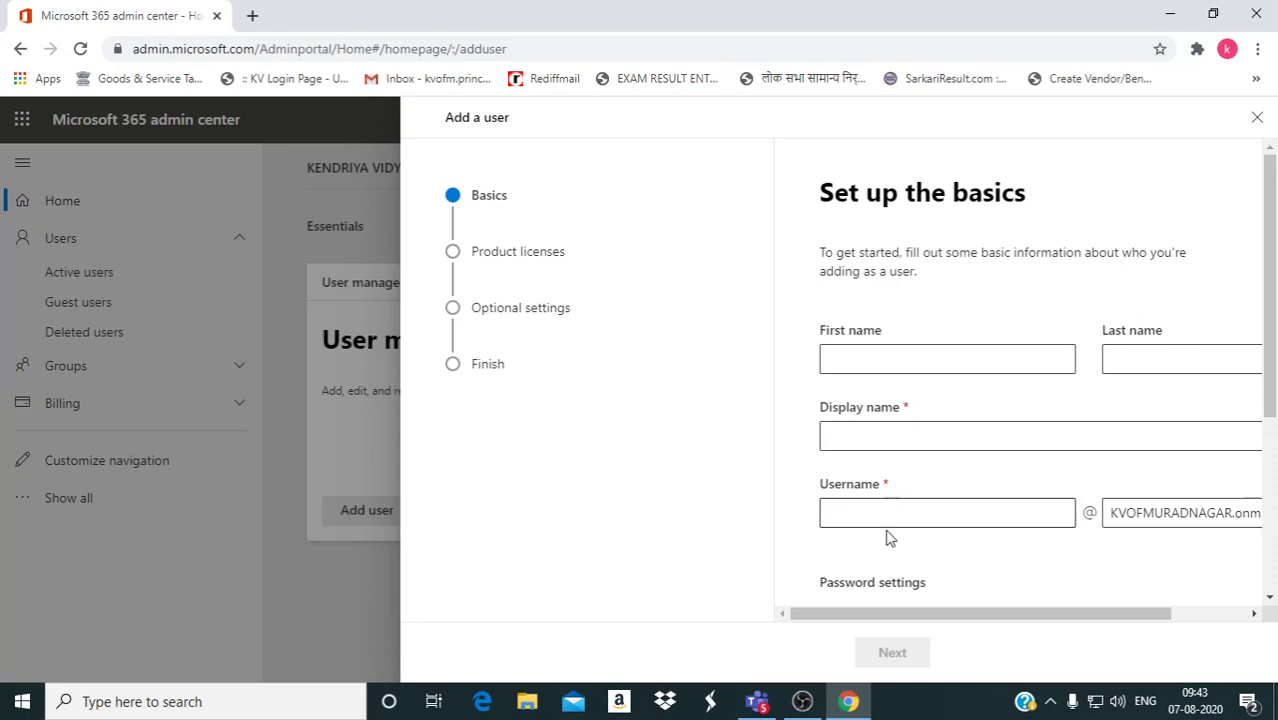
left_click_drag(890, 614, 1024, 610)
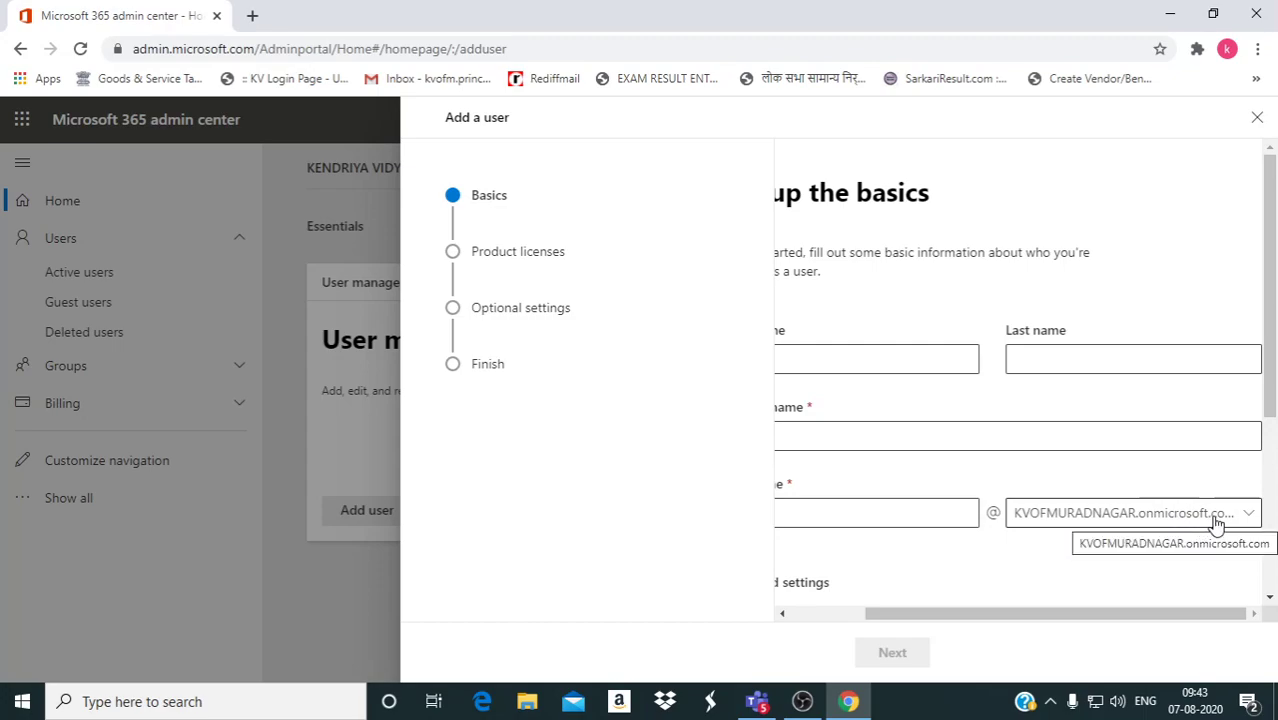
left_click_drag(944, 617, 785, 617)
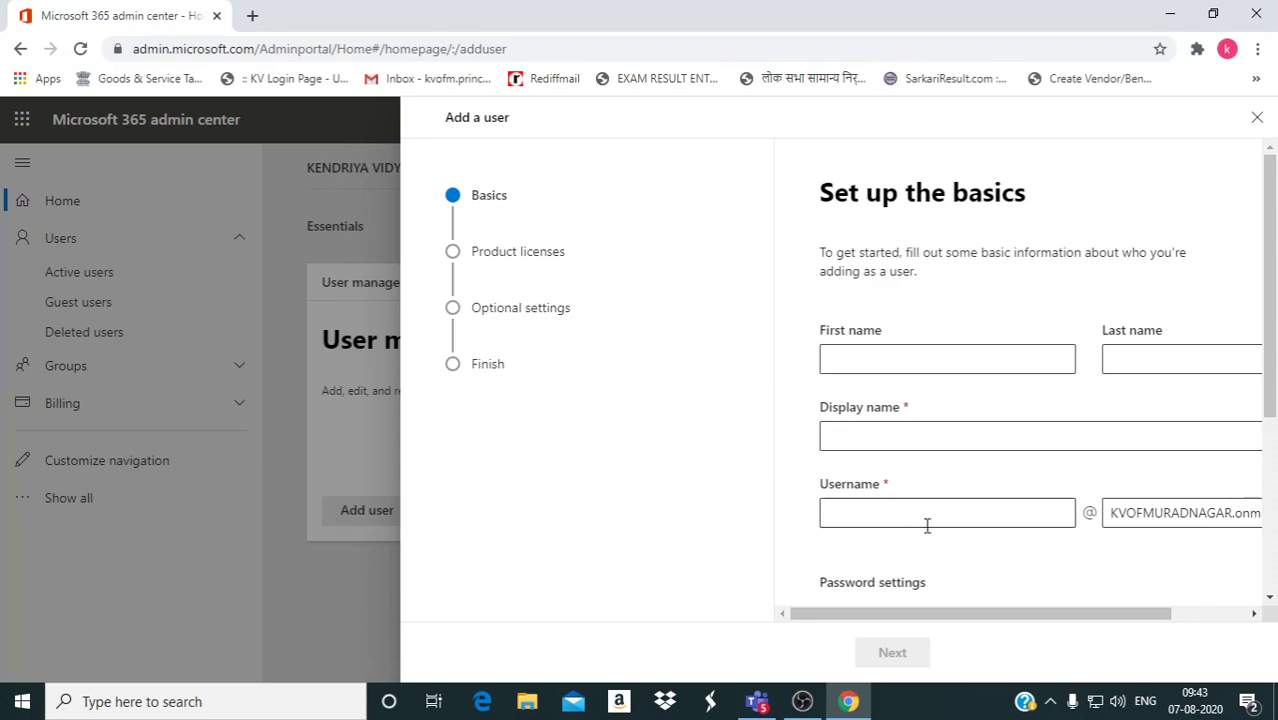
scroll(933, 556, "down", 2)
scroll(900, 500, "up", 2)
Enter the new user's first name, last name, display name and a username ending in 8989.
left_click(876, 361)
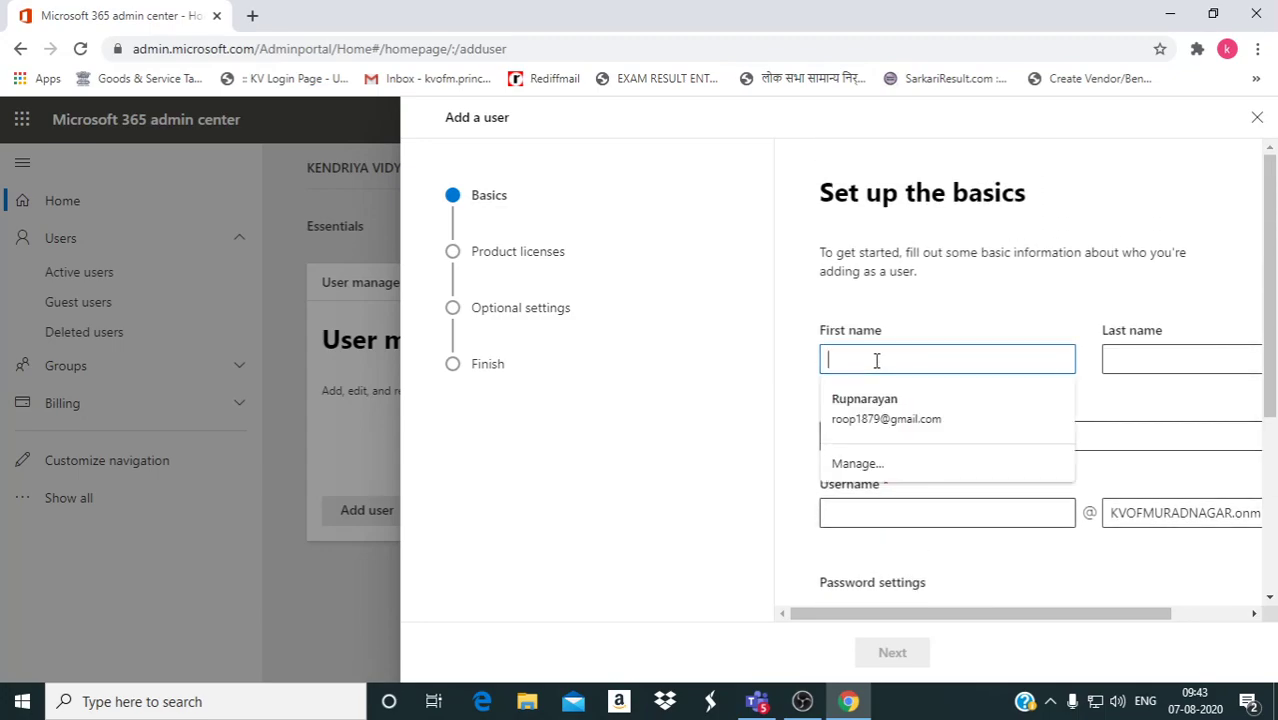
key("Tab")
left_click(859, 440)
left_click_drag(893, 618, 785, 605)
left_click(884, 510)
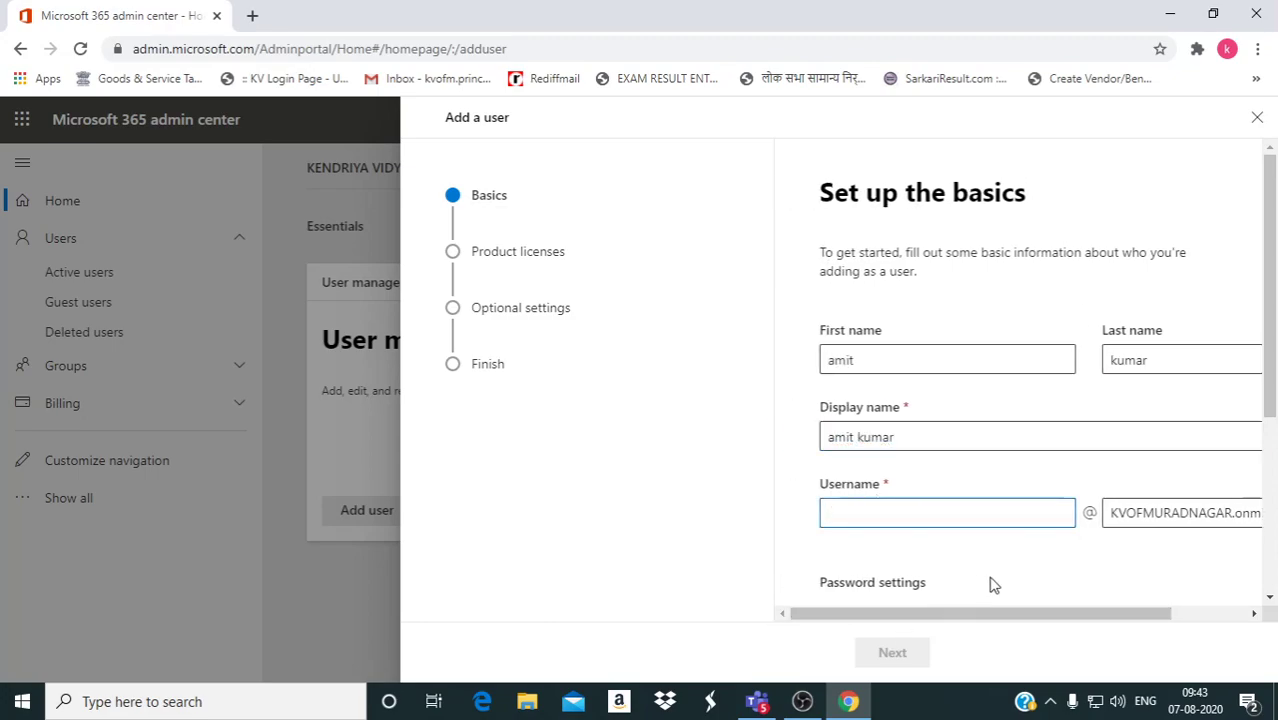
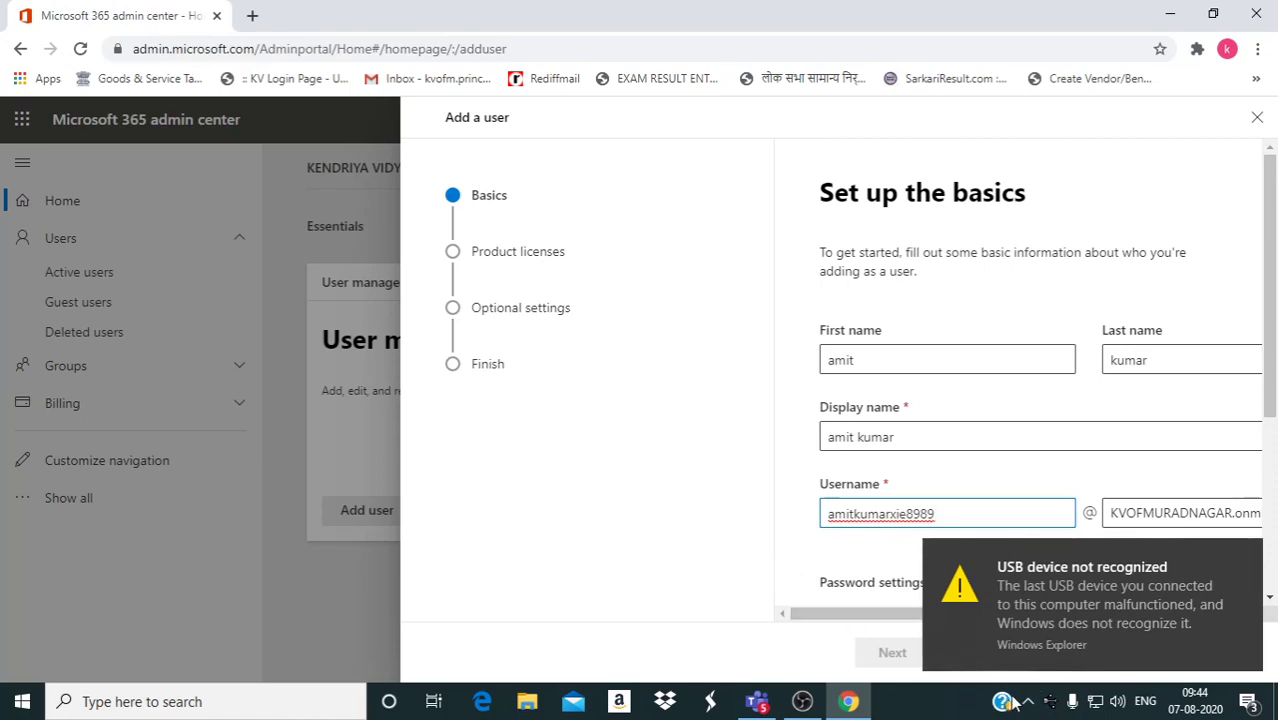
Finish the username, dismiss the USB warning and scroll down to the password settings.
left_click(741, 539)
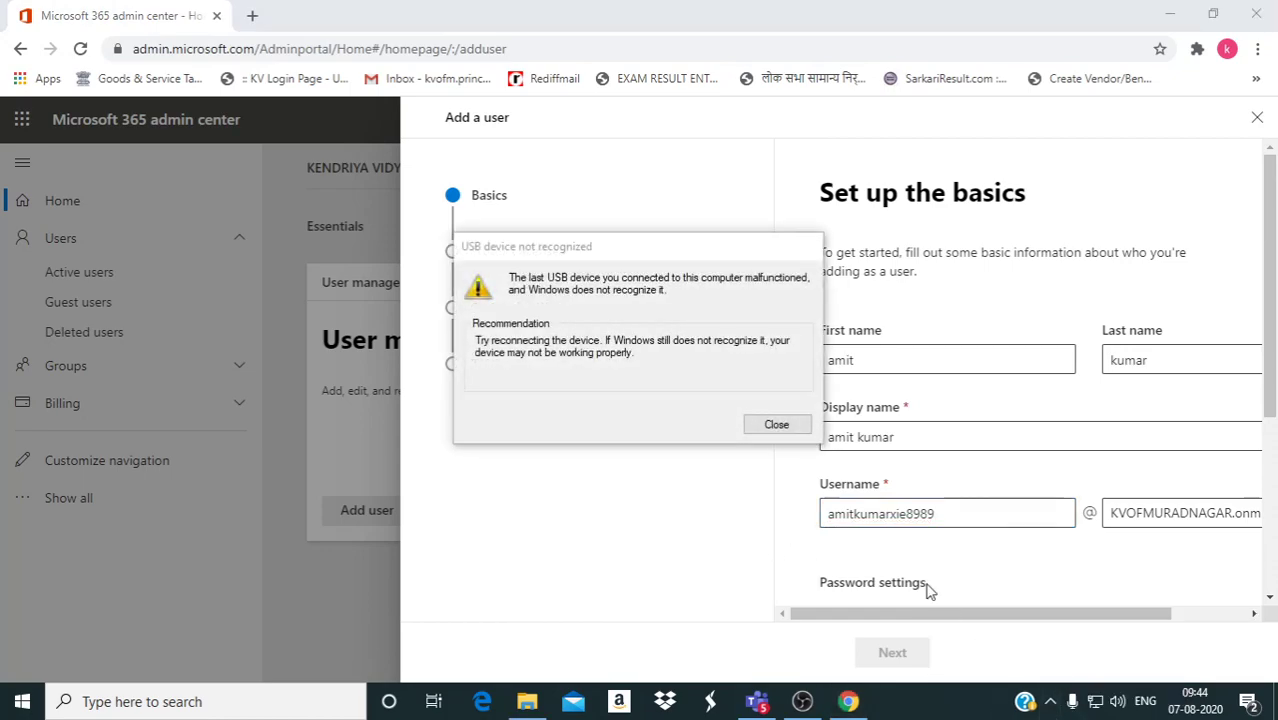
left_click(776, 425)
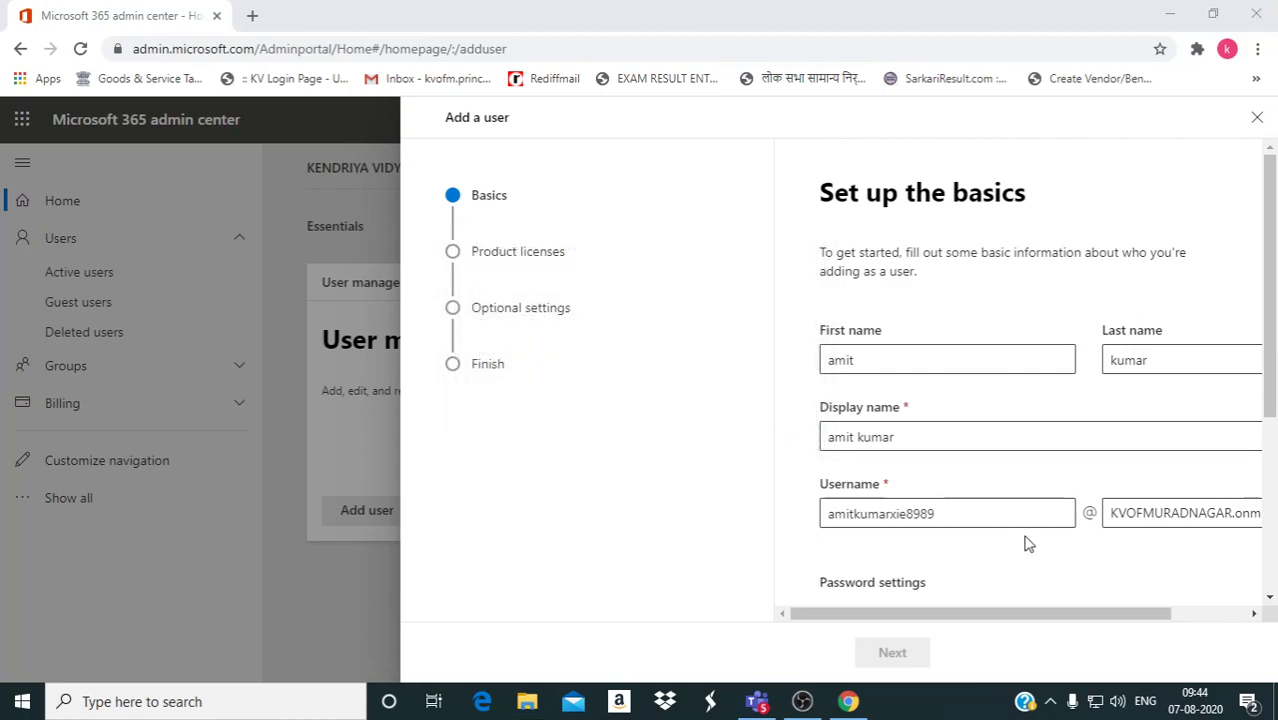
scroll(1027, 540, "down", 2)
scroll(910, 483, "down", 1)
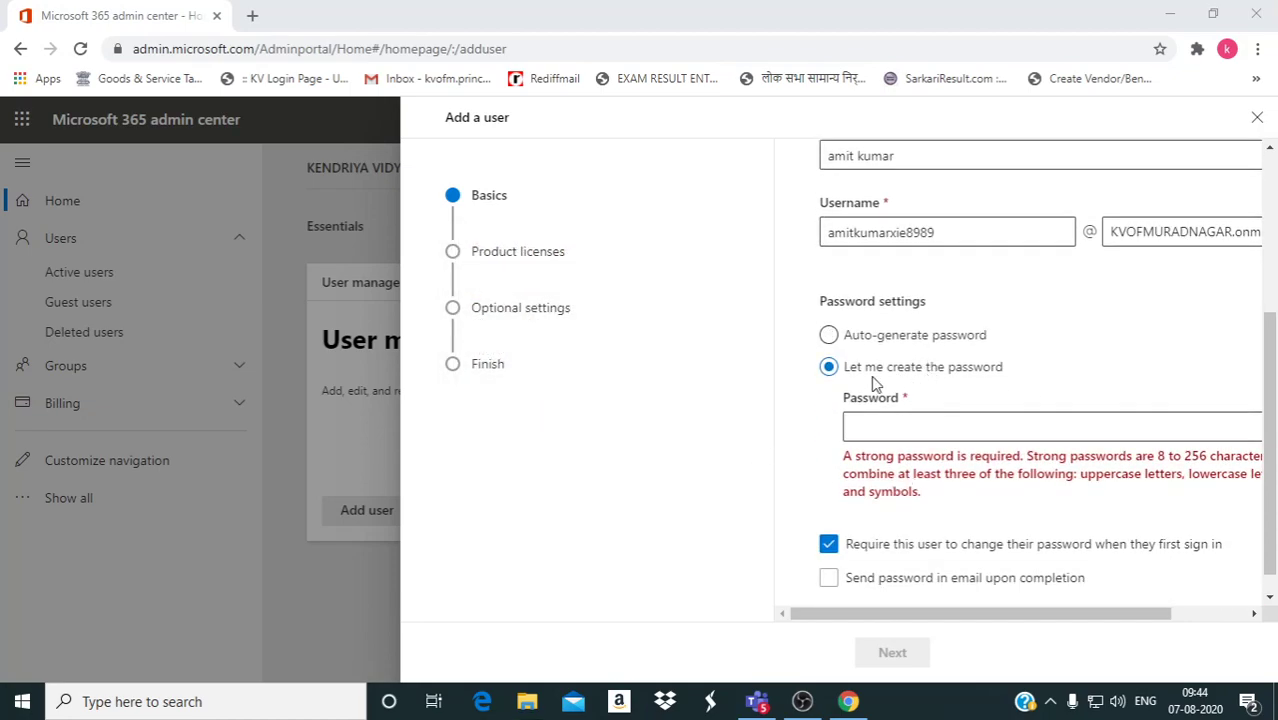
scroll(880, 380, "down", 1)
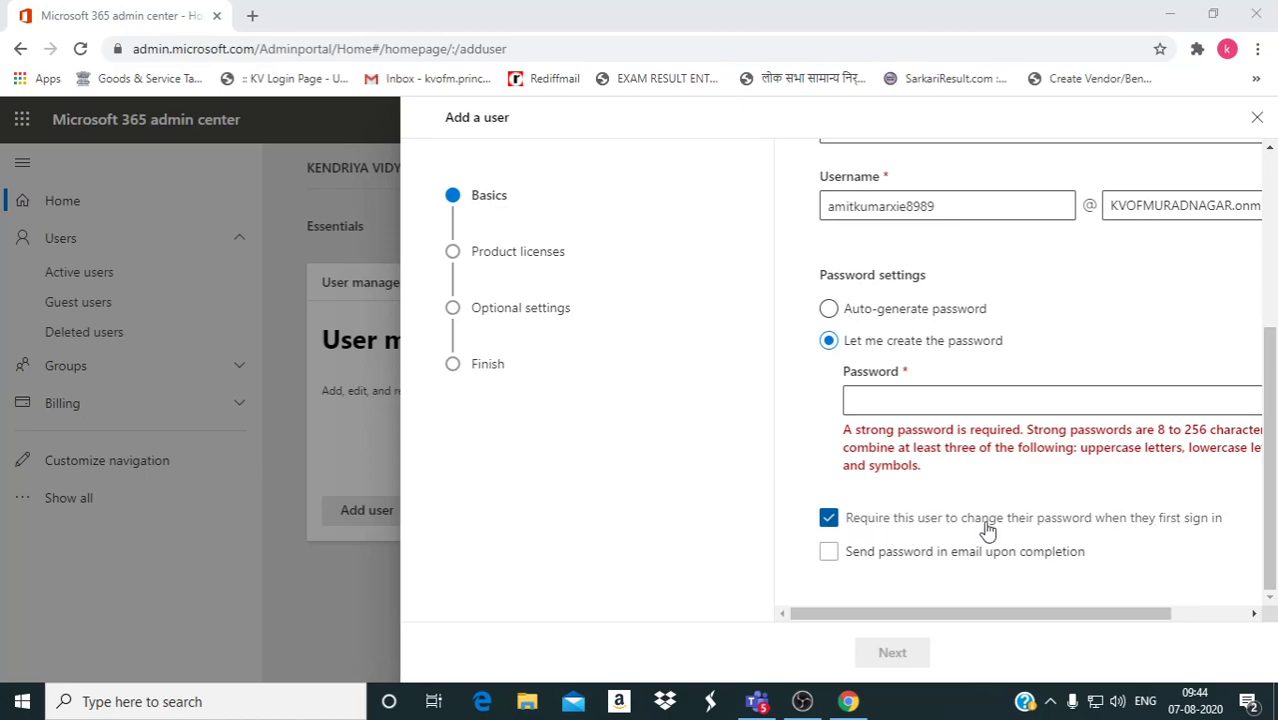
Untick 'Require this user to change their password' and choose to create the password manually.
left_click(828, 524)
left_click(828, 520)
left_click(848, 400)
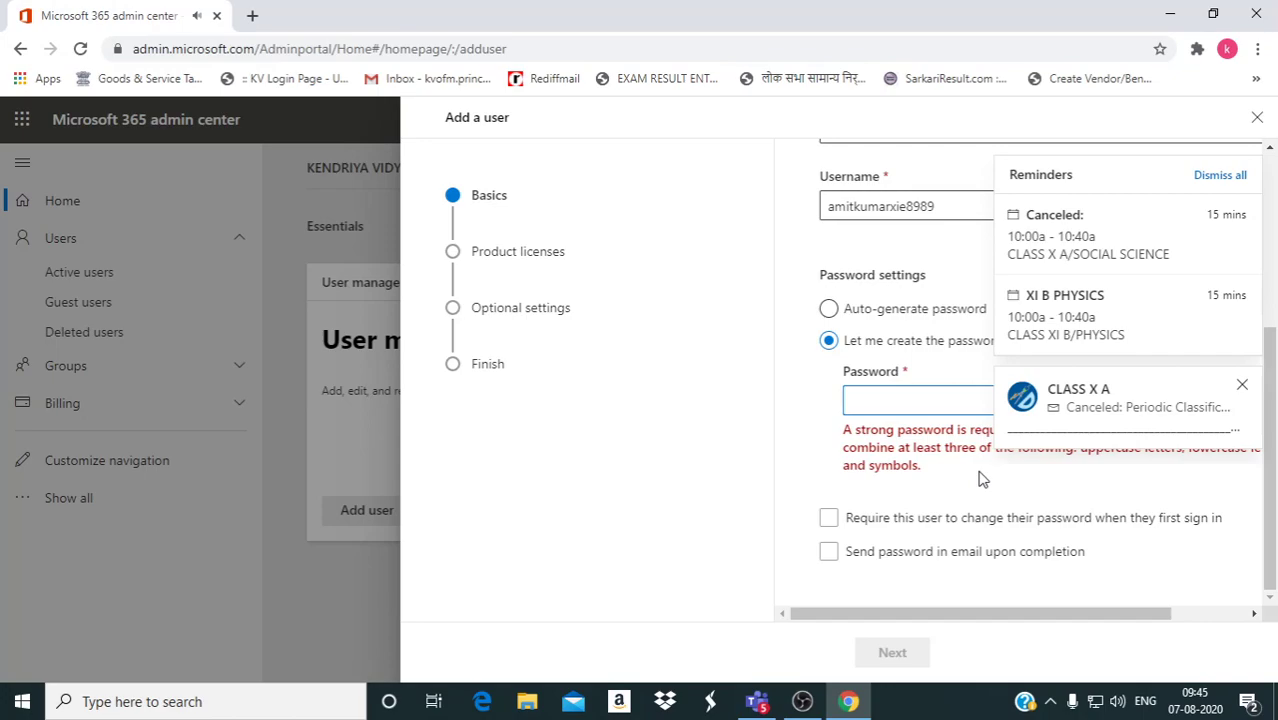
left_click(1232, 176)
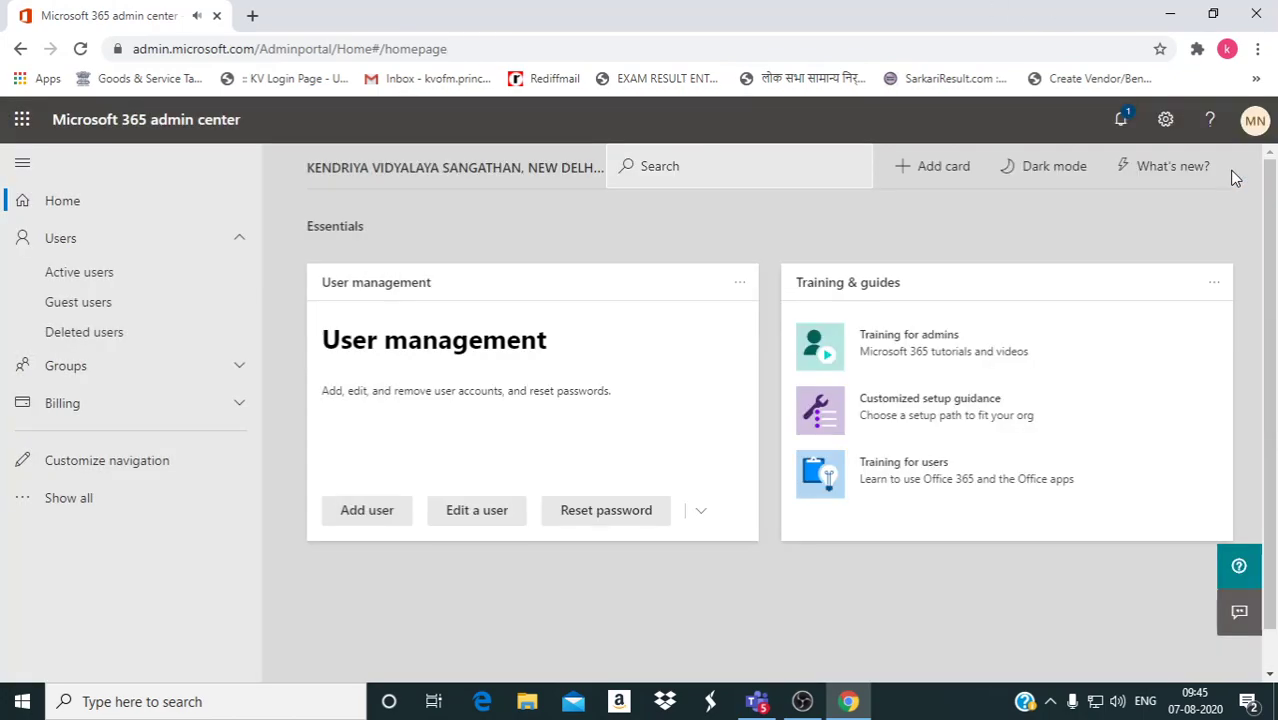
left_click(377, 515)
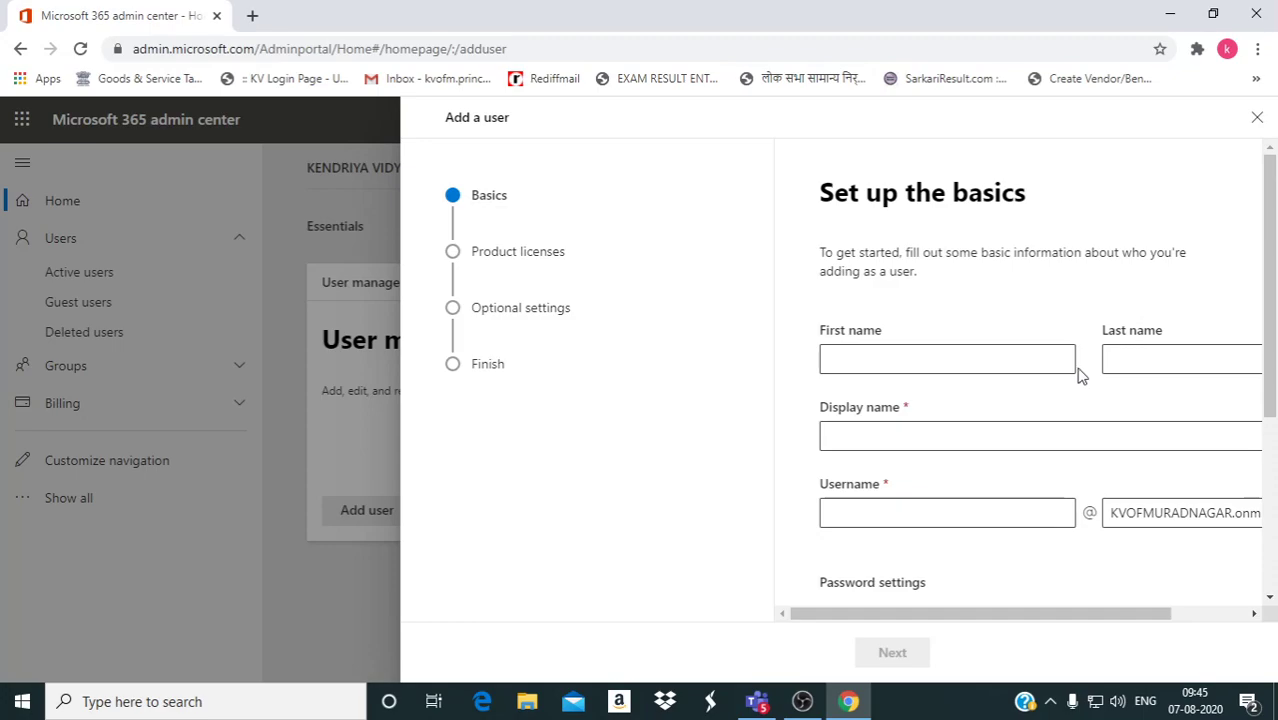
scroll(1036, 400, "down", 2)
scroll(1036, 400, "down", 1)
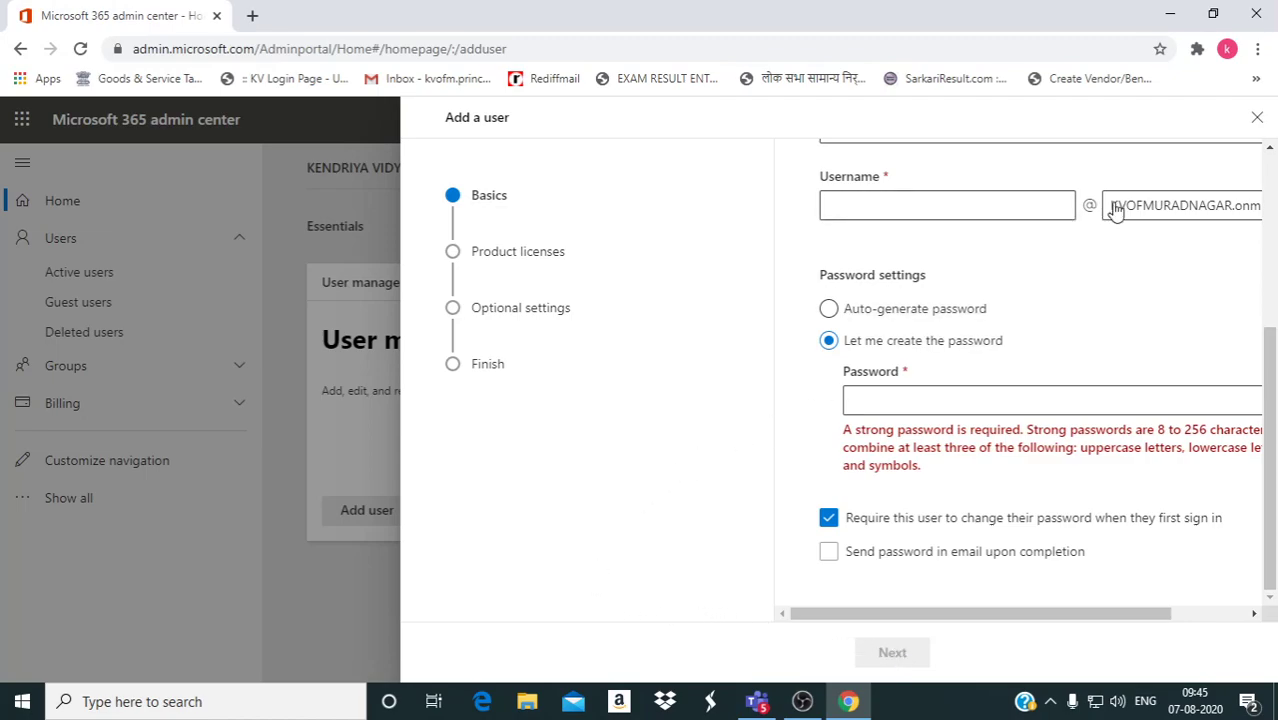
Close the add-user form, open Active users and search for a student's name.
left_click(1258, 119)
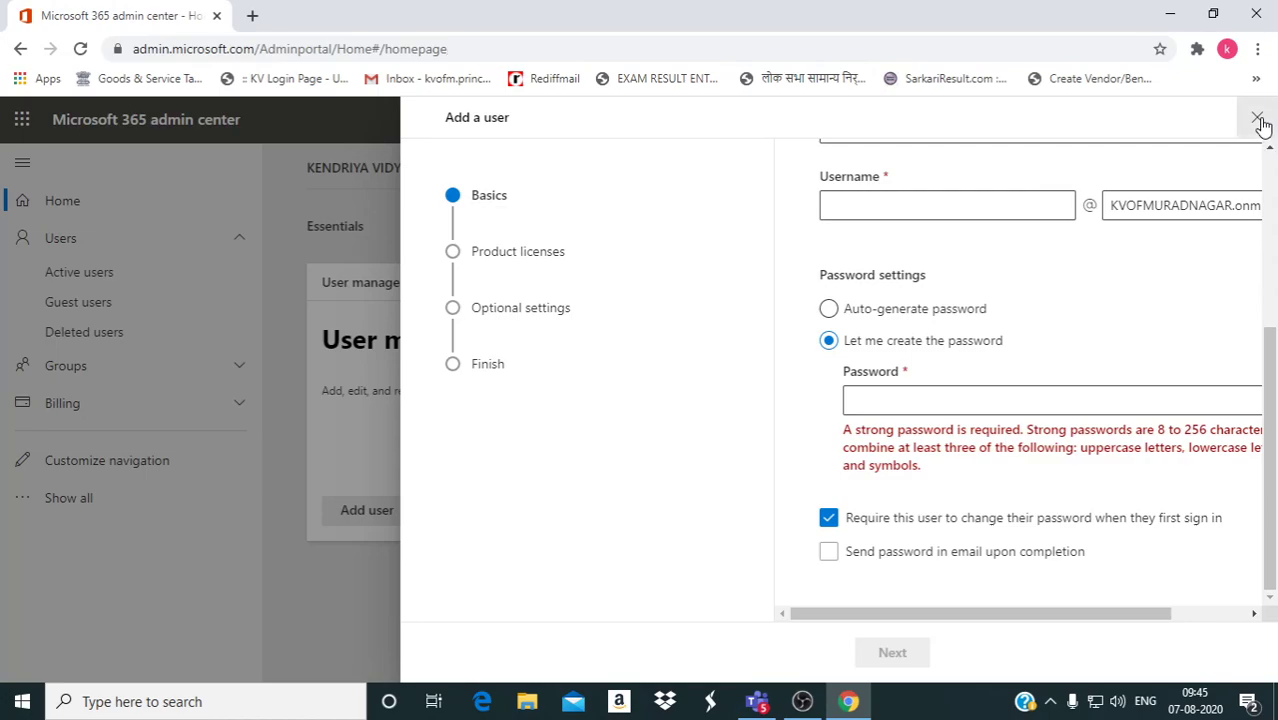
left_click(113, 280)
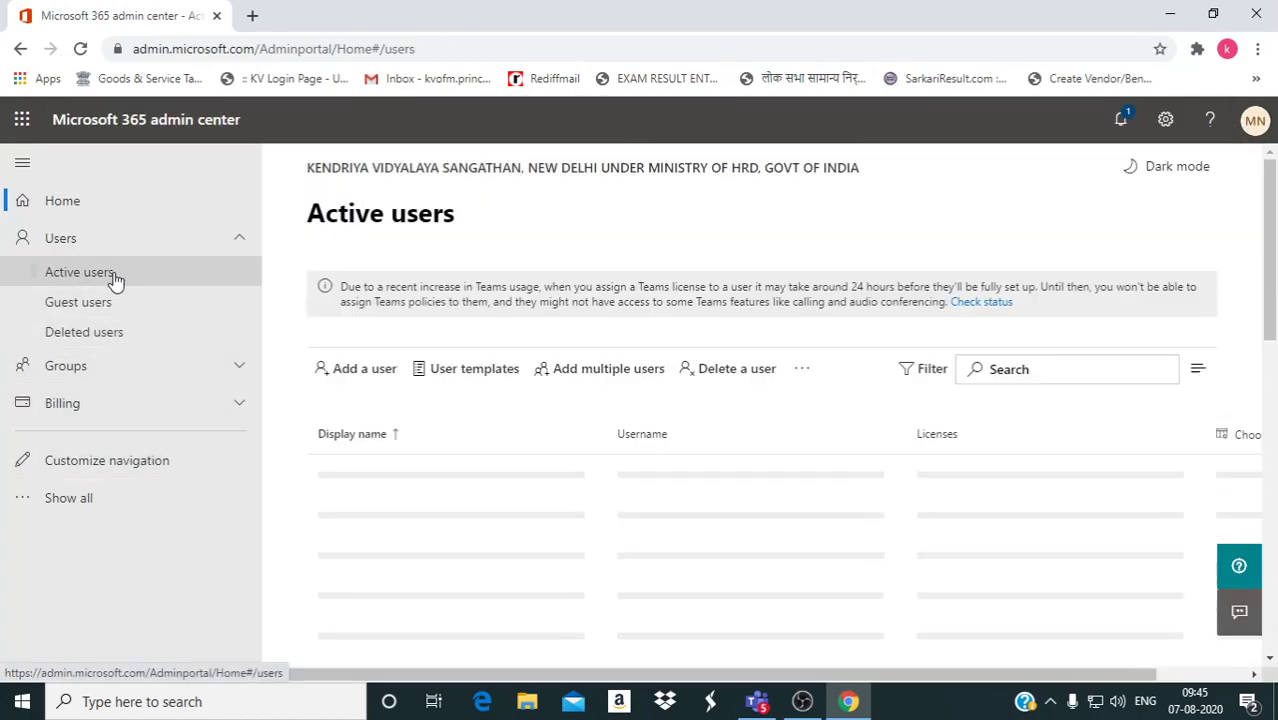
scroll(1118, 395, "down", 2)
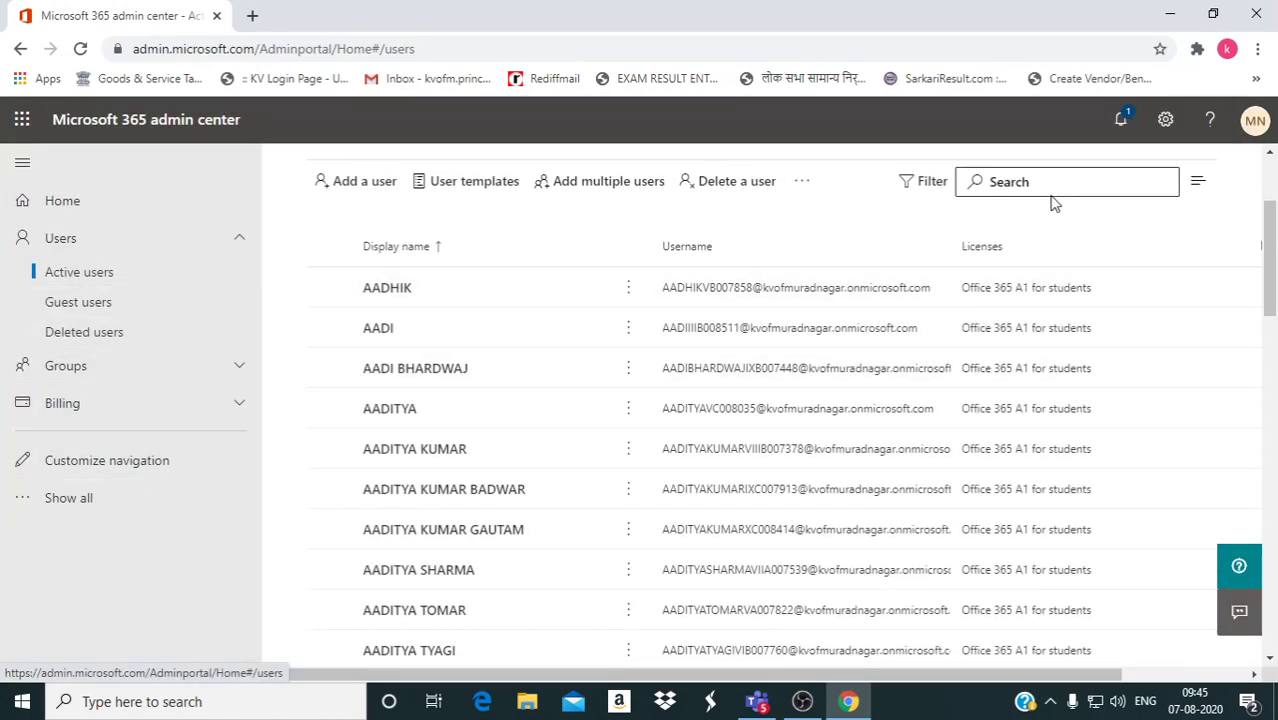
left_click(1055, 184)
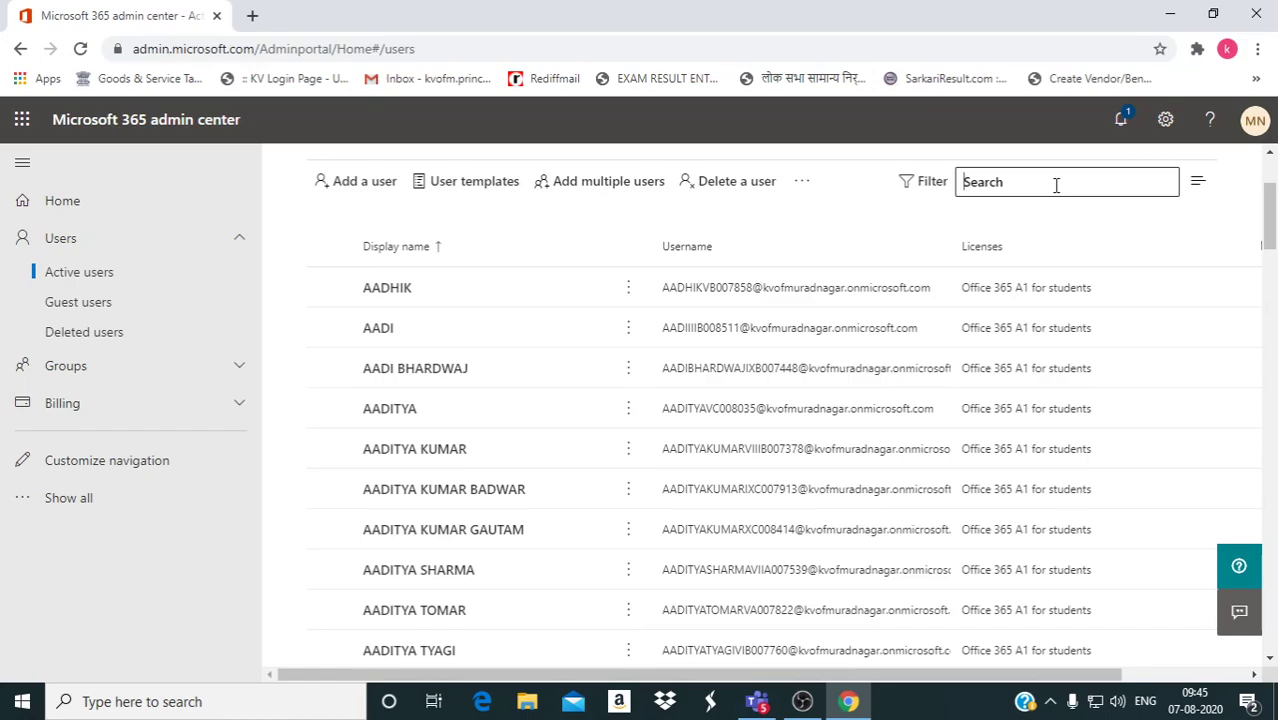
type("aa")
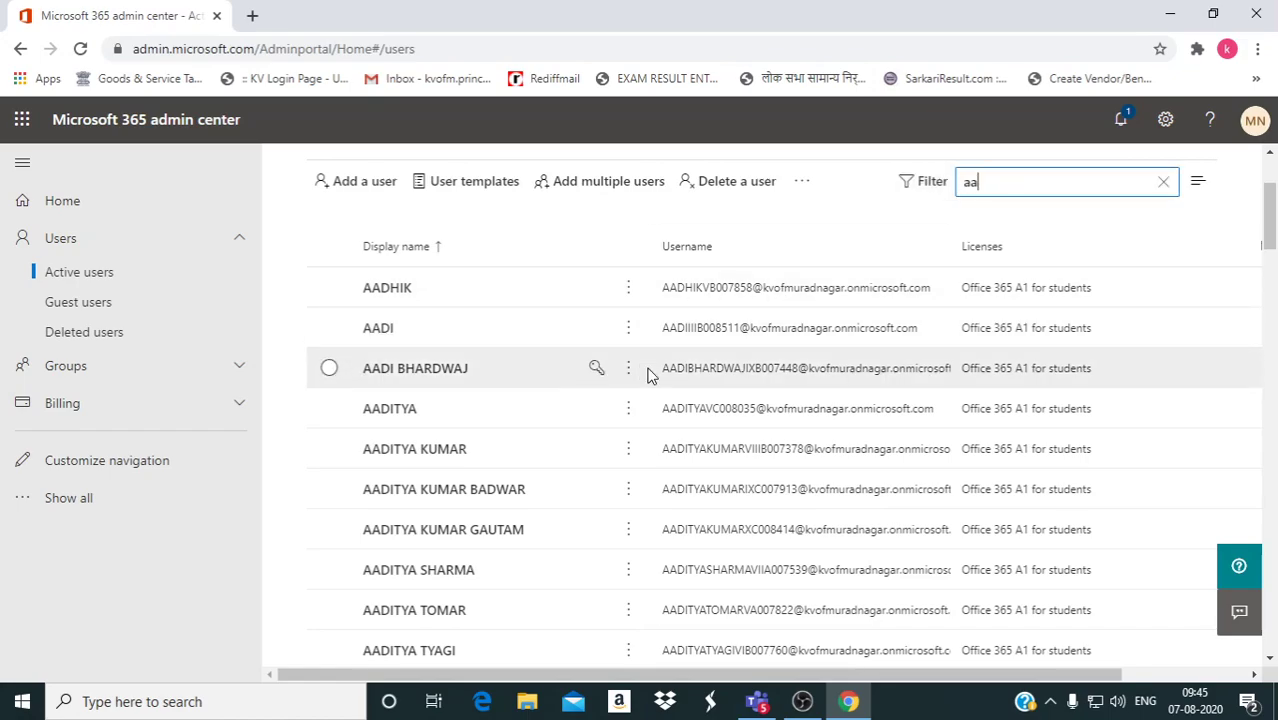
type("dhik")
Open the matching student's details pane, dismiss the class reminder and review the pane.
left_click(712, 300)
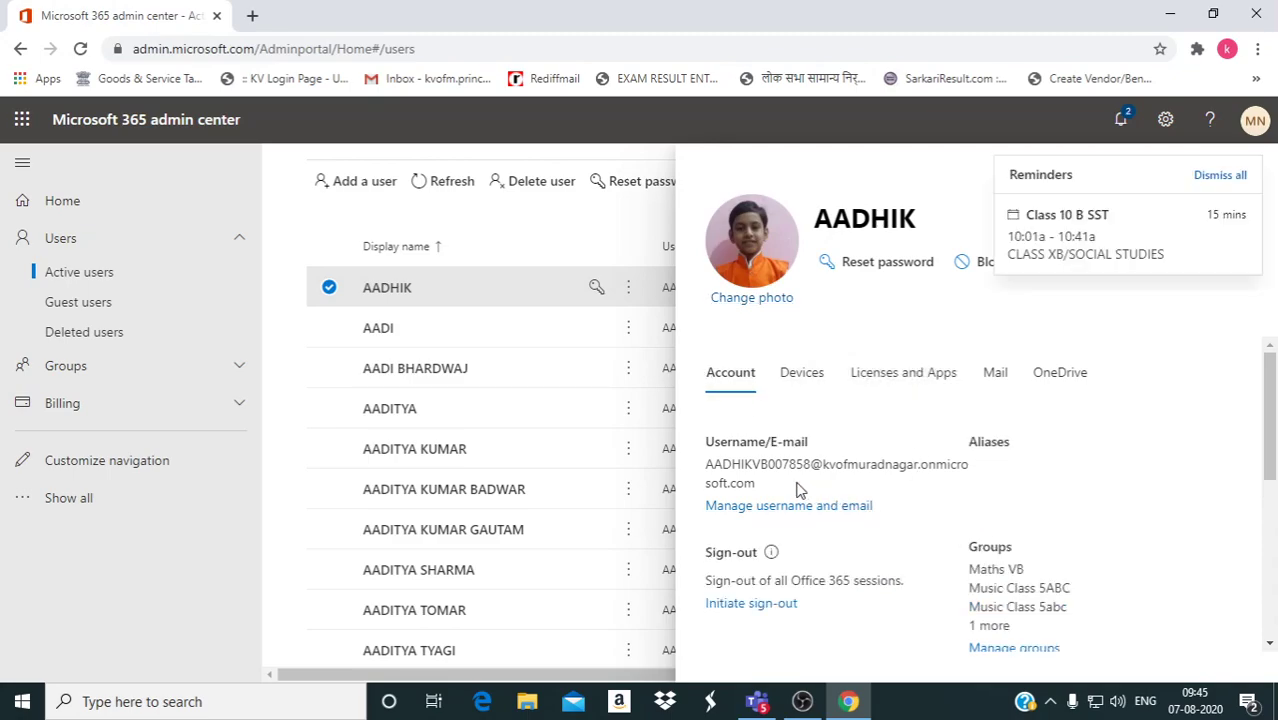
left_click(1218, 172)
scroll(1160, 513, "down", 2)
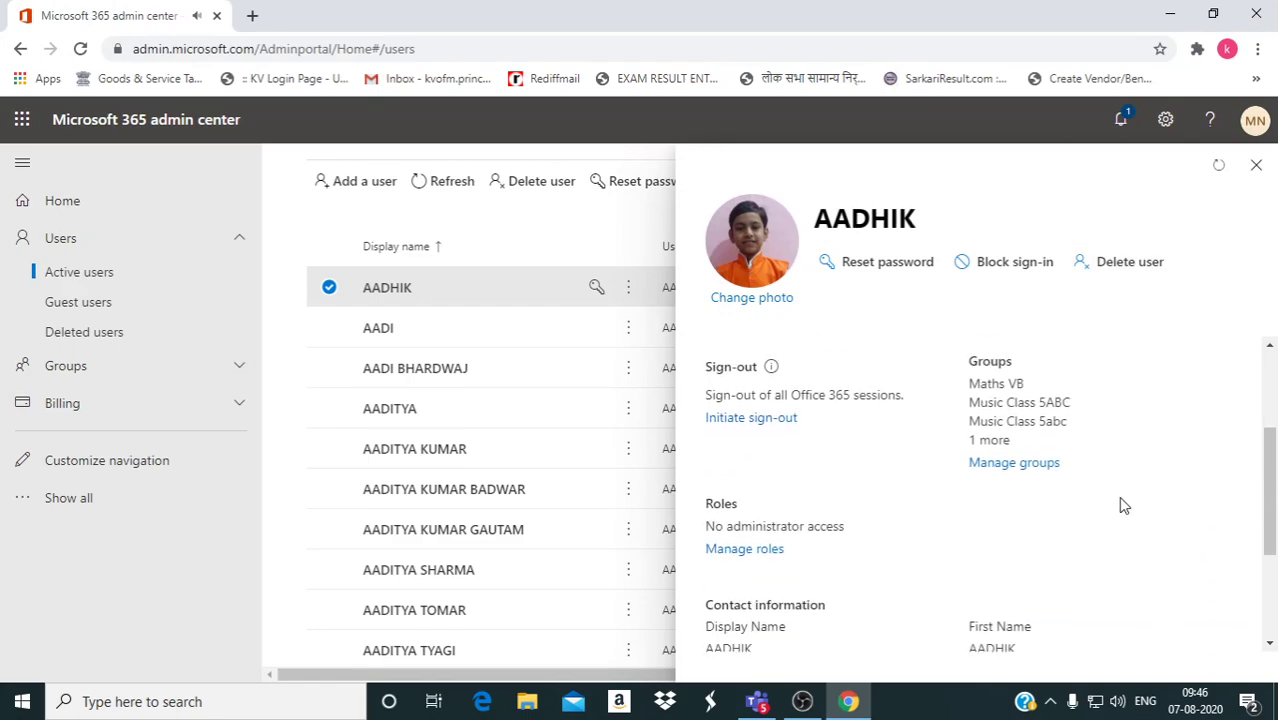
scroll(1121, 505, "up", 2)
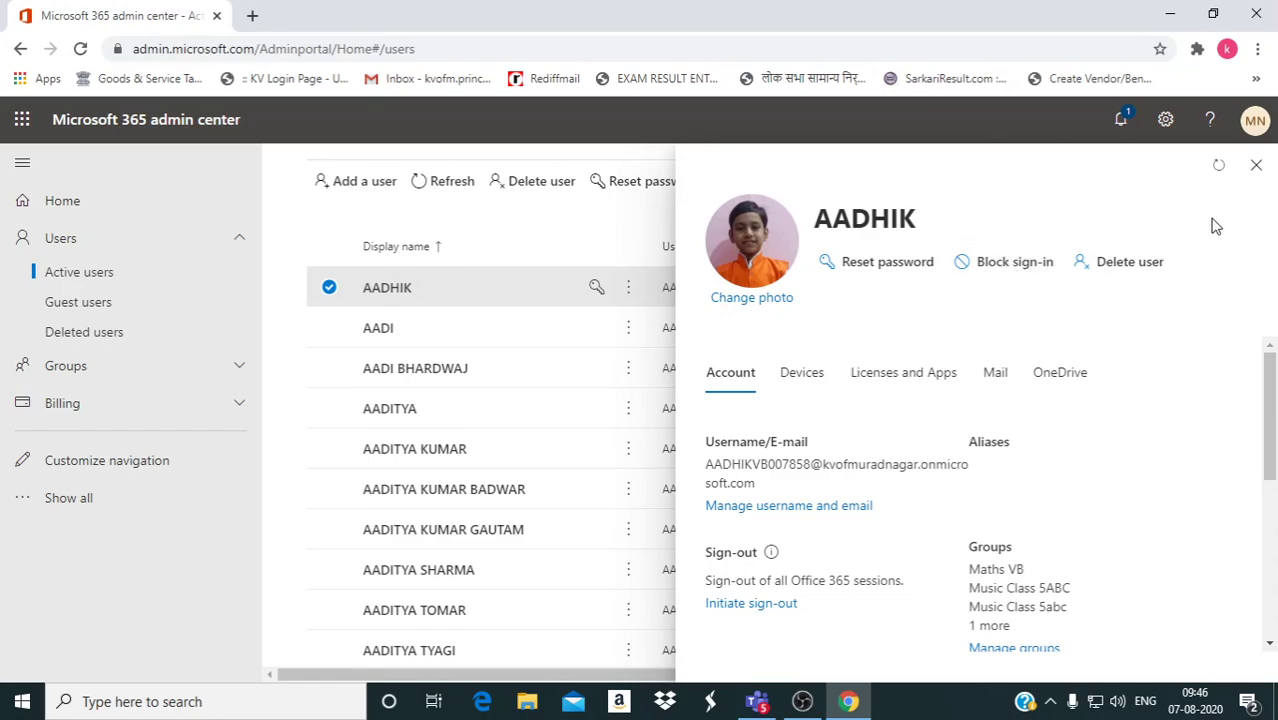
Close the details pane and replace the search term with another student's name.
left_click(1254, 166)
left_click_drag(1060, 189, 956, 192)
type("kanika")
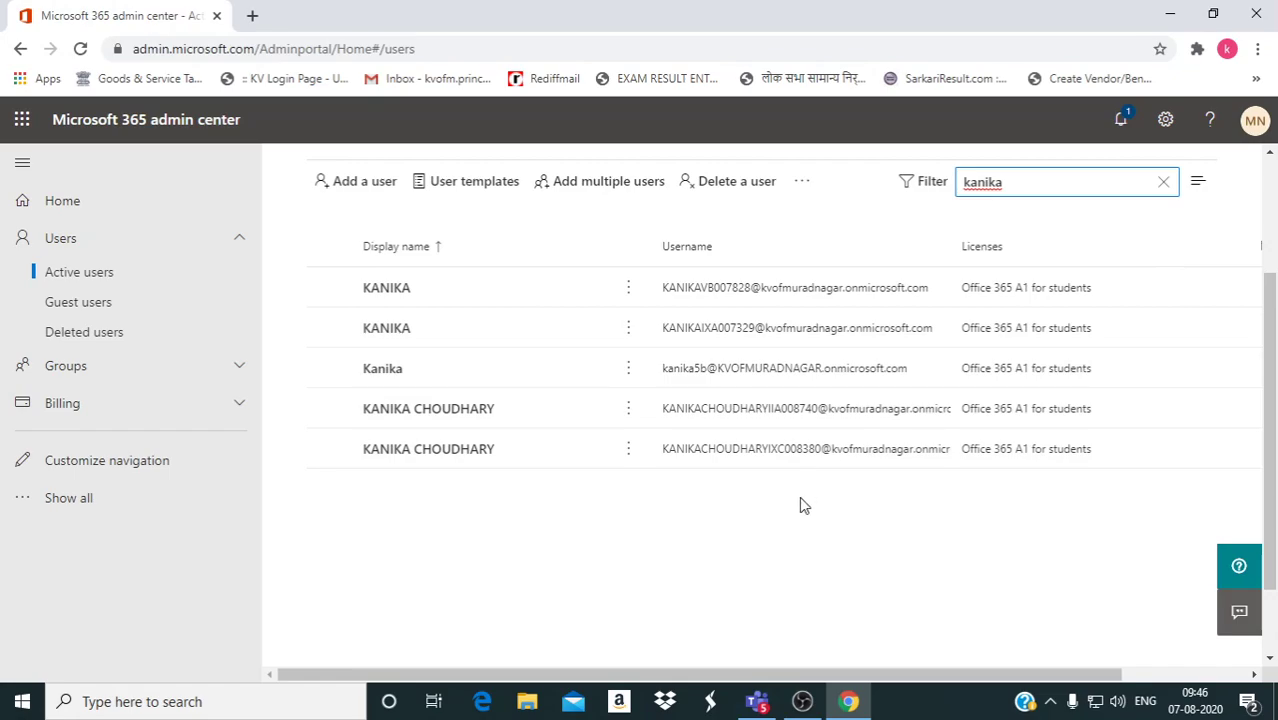
Block the first matching user from signing in, save the change and close the panel.
left_click(752, 296)
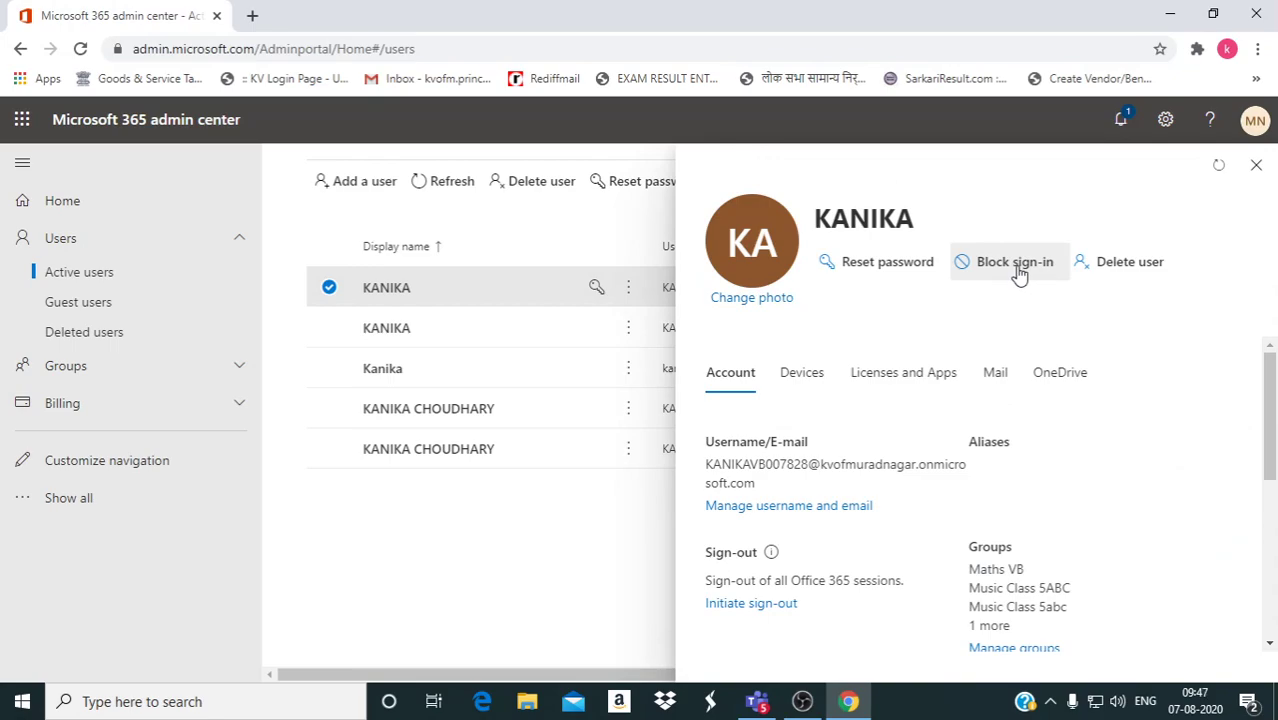
left_click(1016, 264)
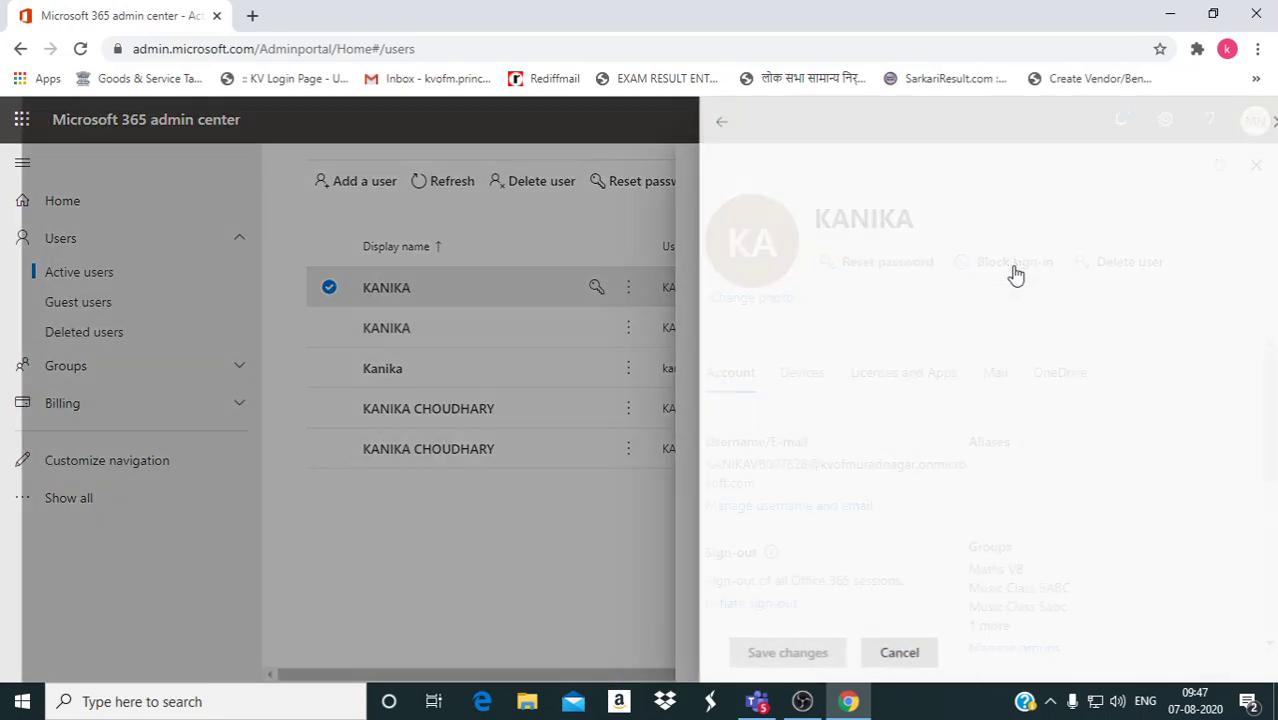
left_click(776, 368)
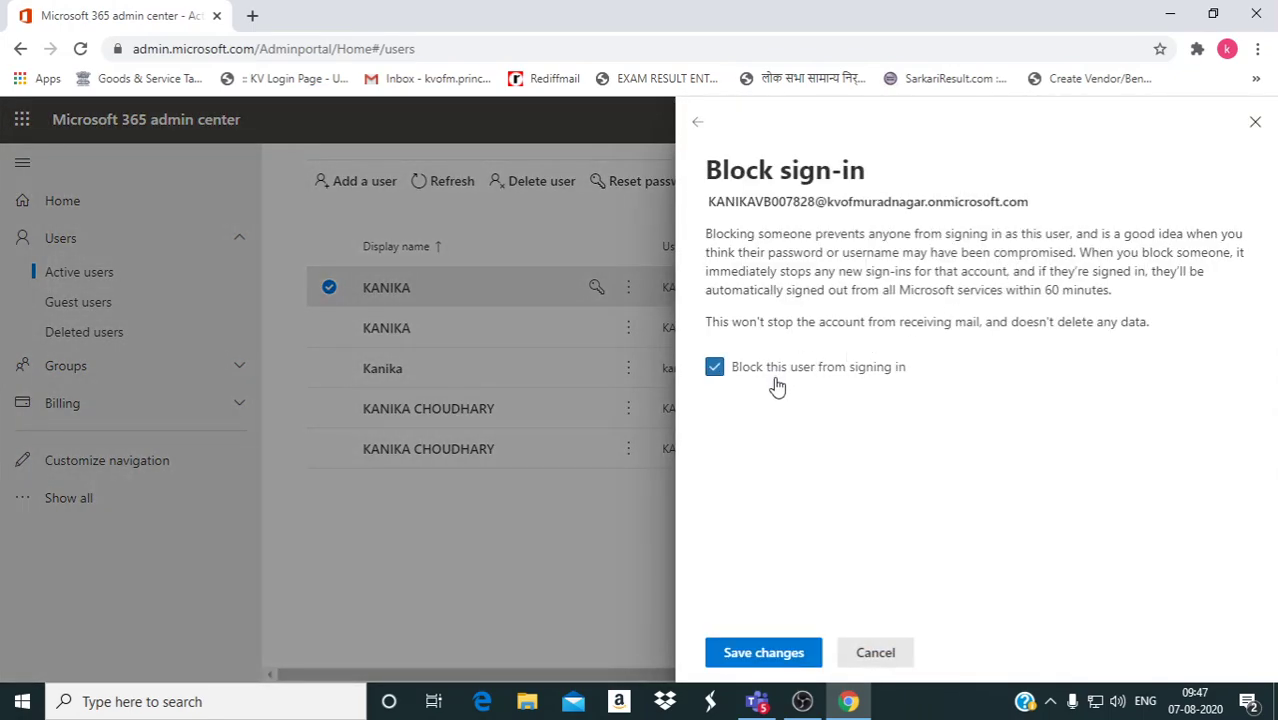
left_click(748, 660)
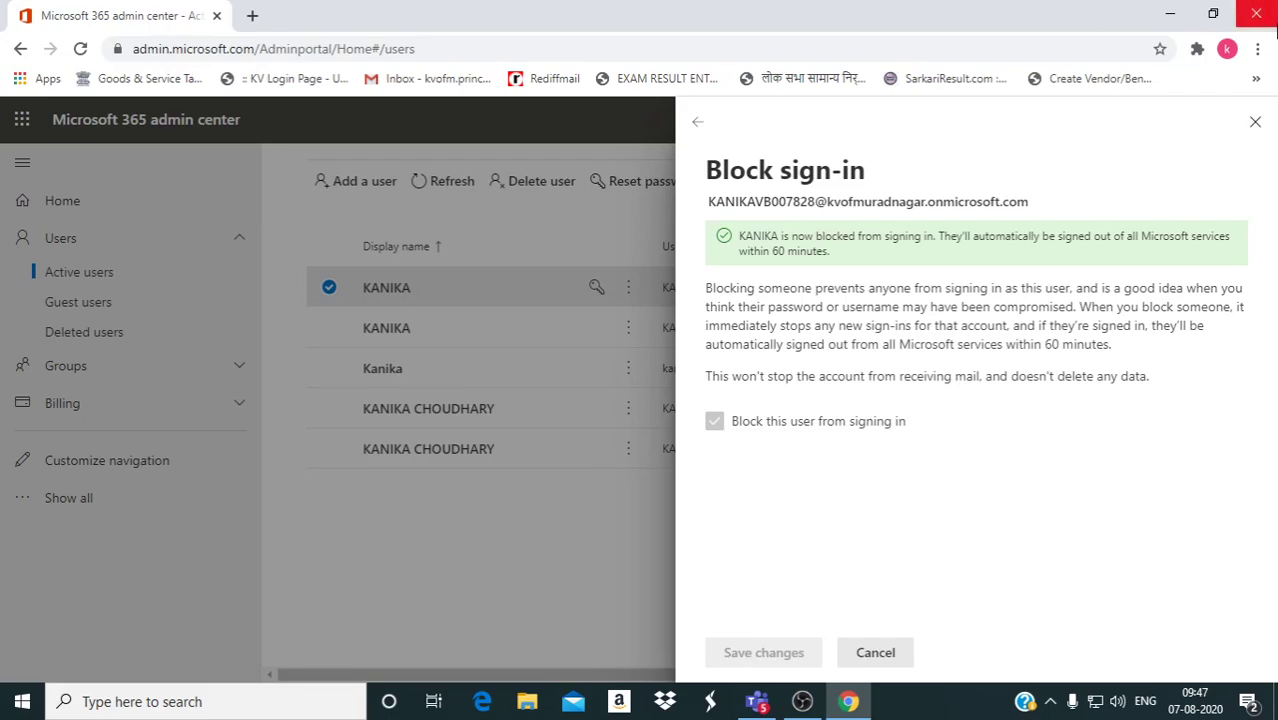
left_click(1255, 121)
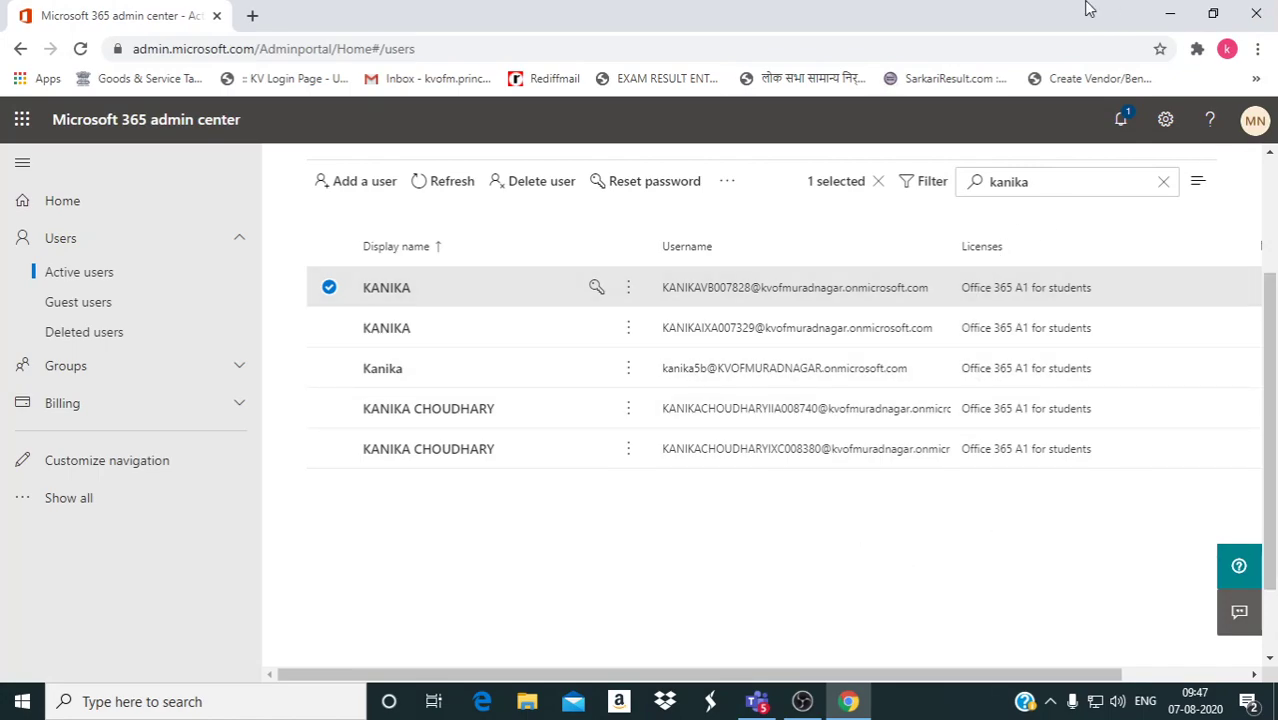
left_click_drag(1075, 178, 943, 195)
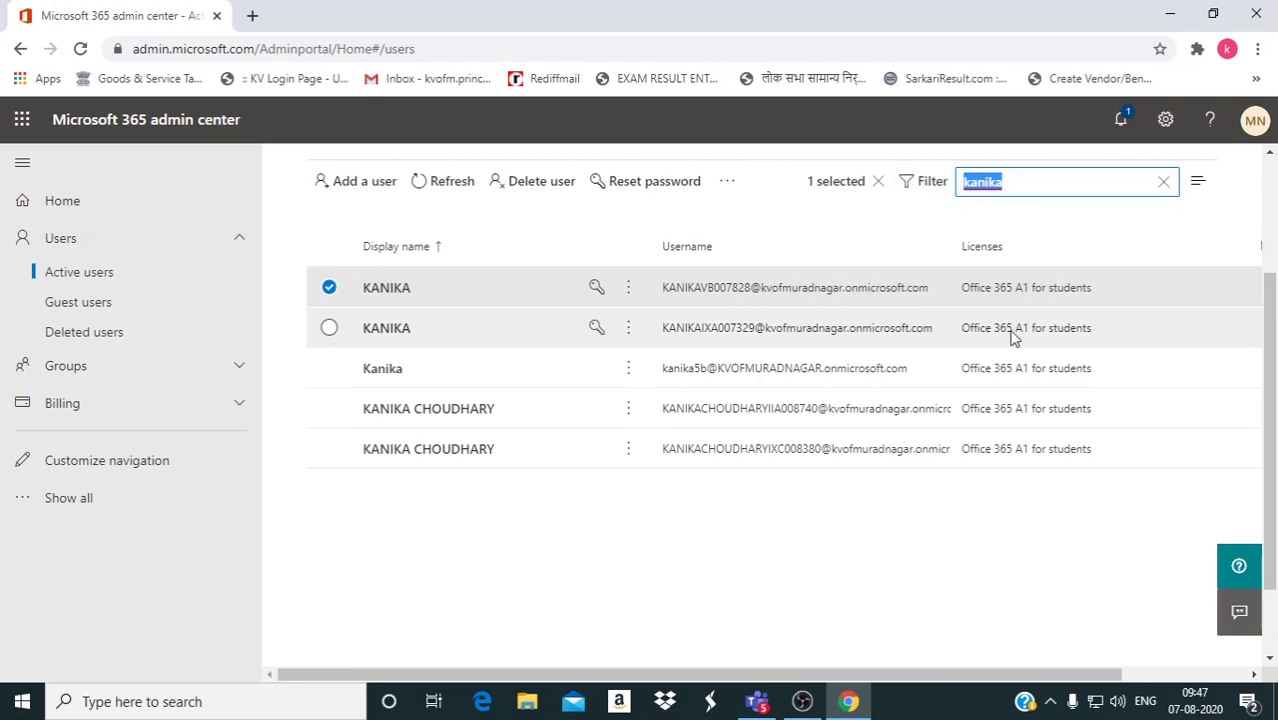
key("Right")
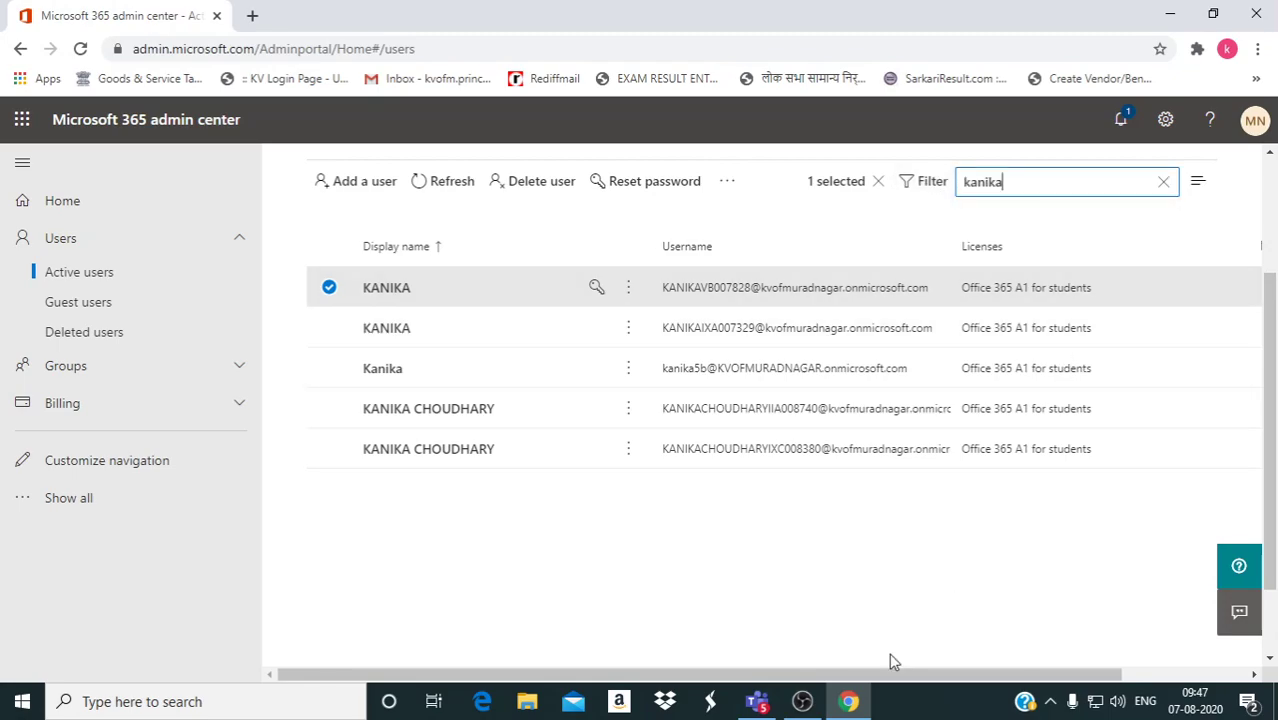
key("Return")
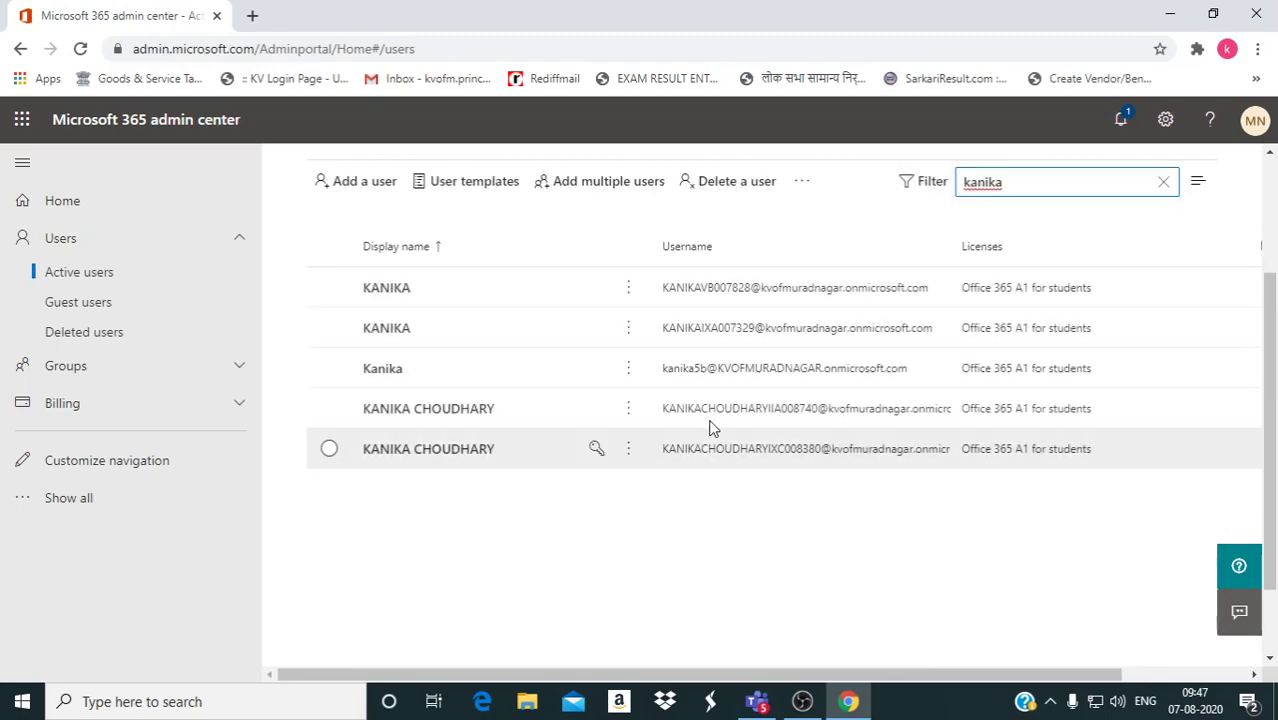
left_click(724, 292)
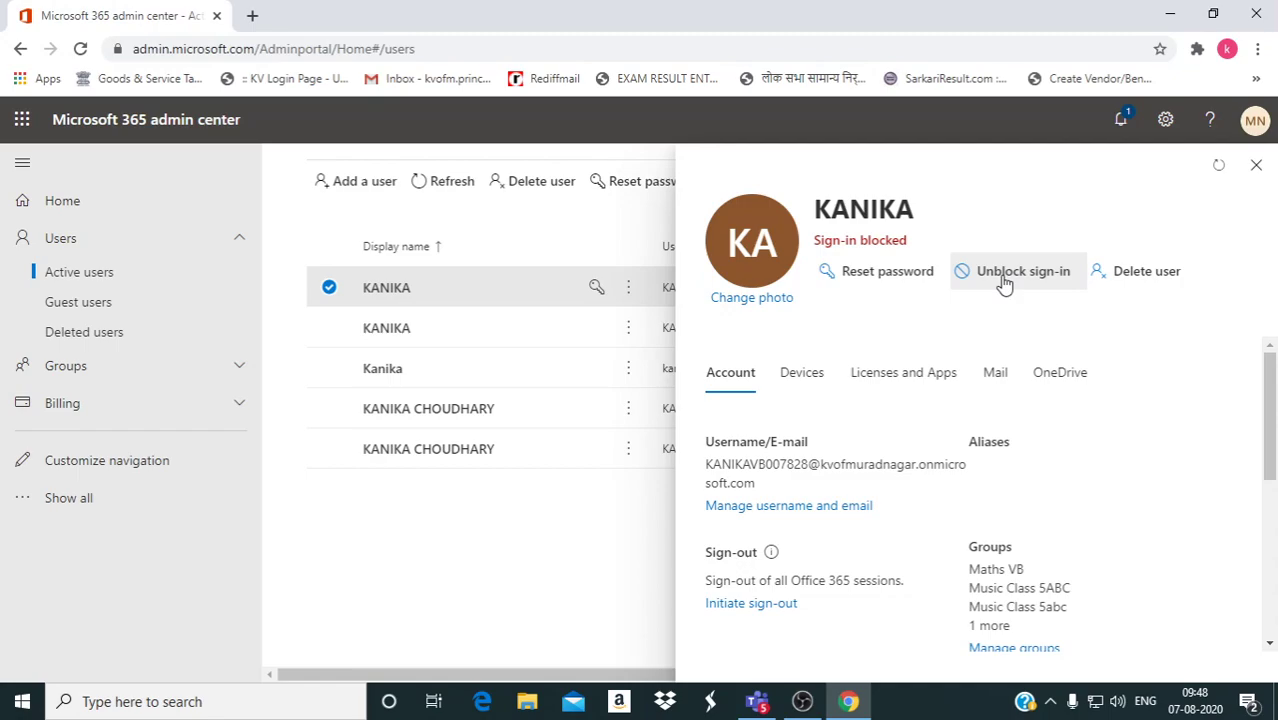
left_click(1256, 165)
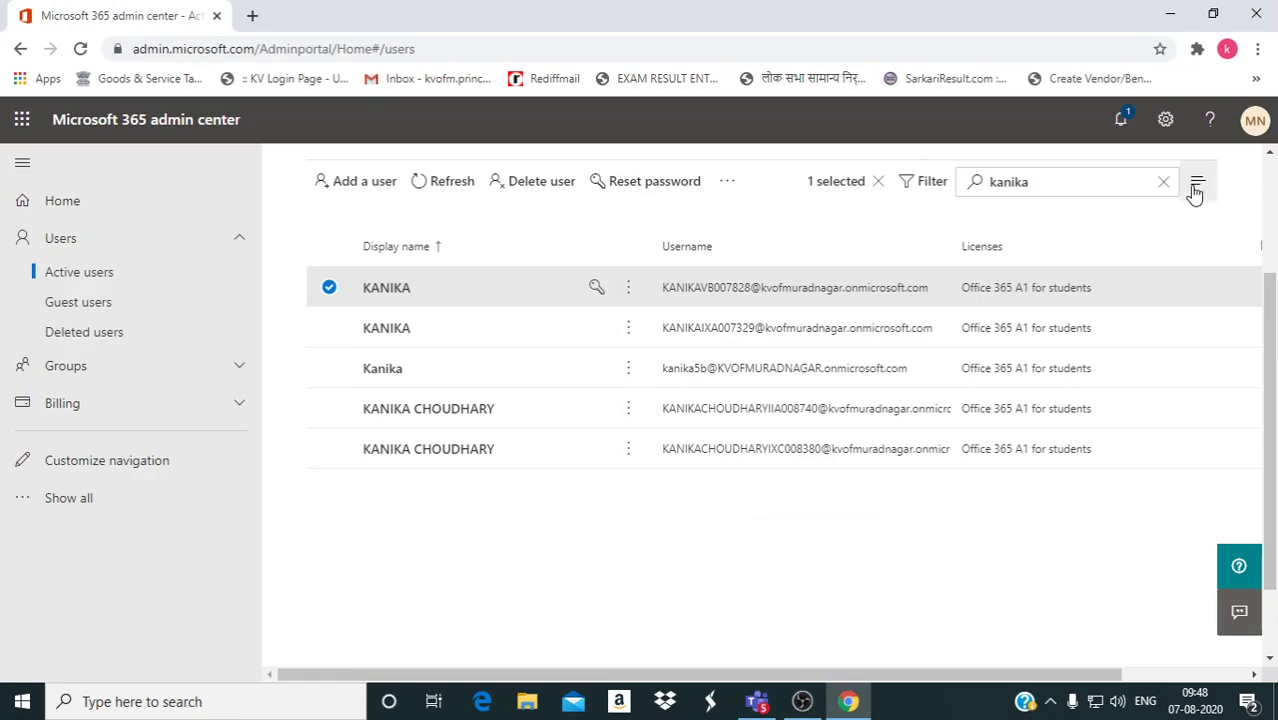
Return to the admin Home page, check User management's extra actions, then show the Office 365 apps list.
left_click(90, 243)
left_click(90, 206)
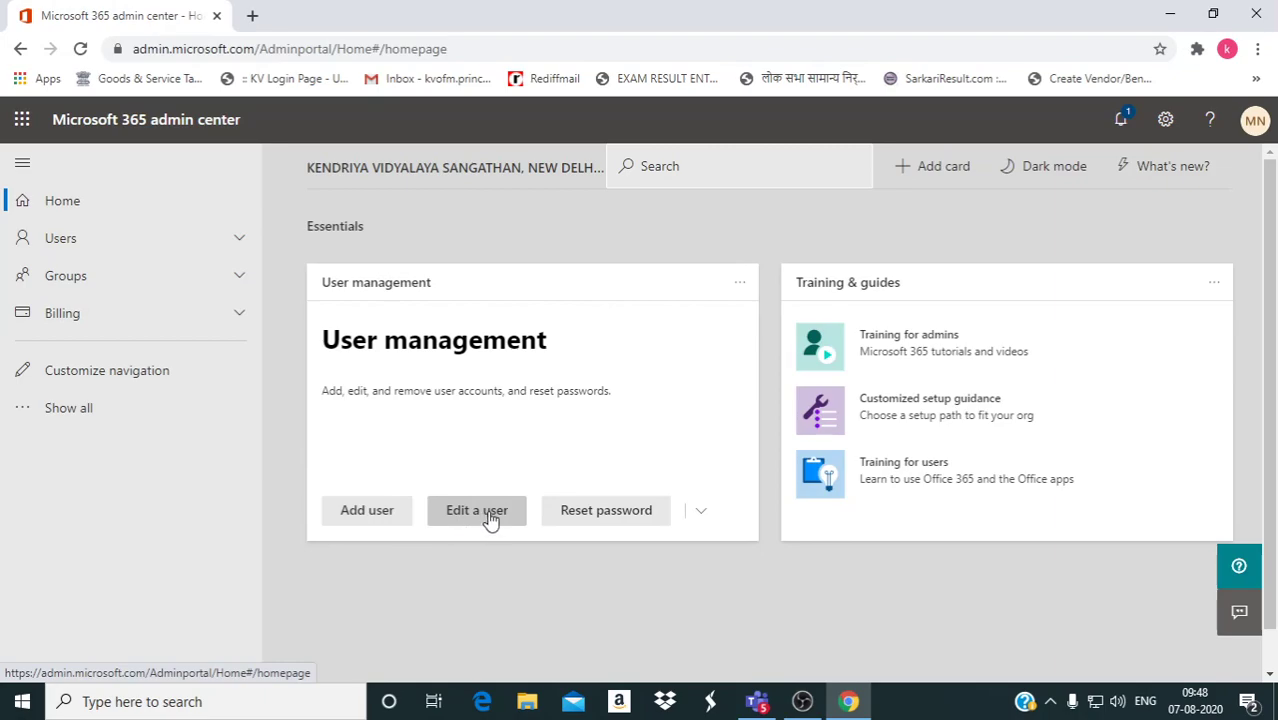
left_click(701, 514)
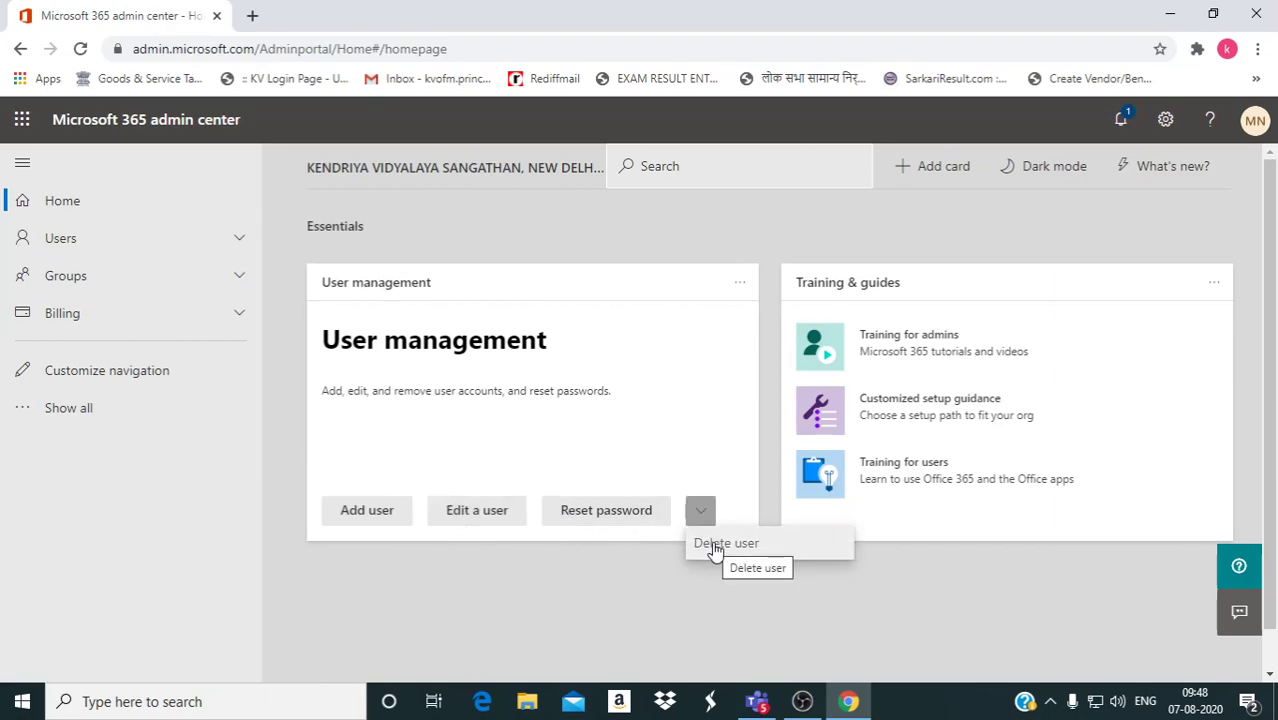
left_click(674, 369)
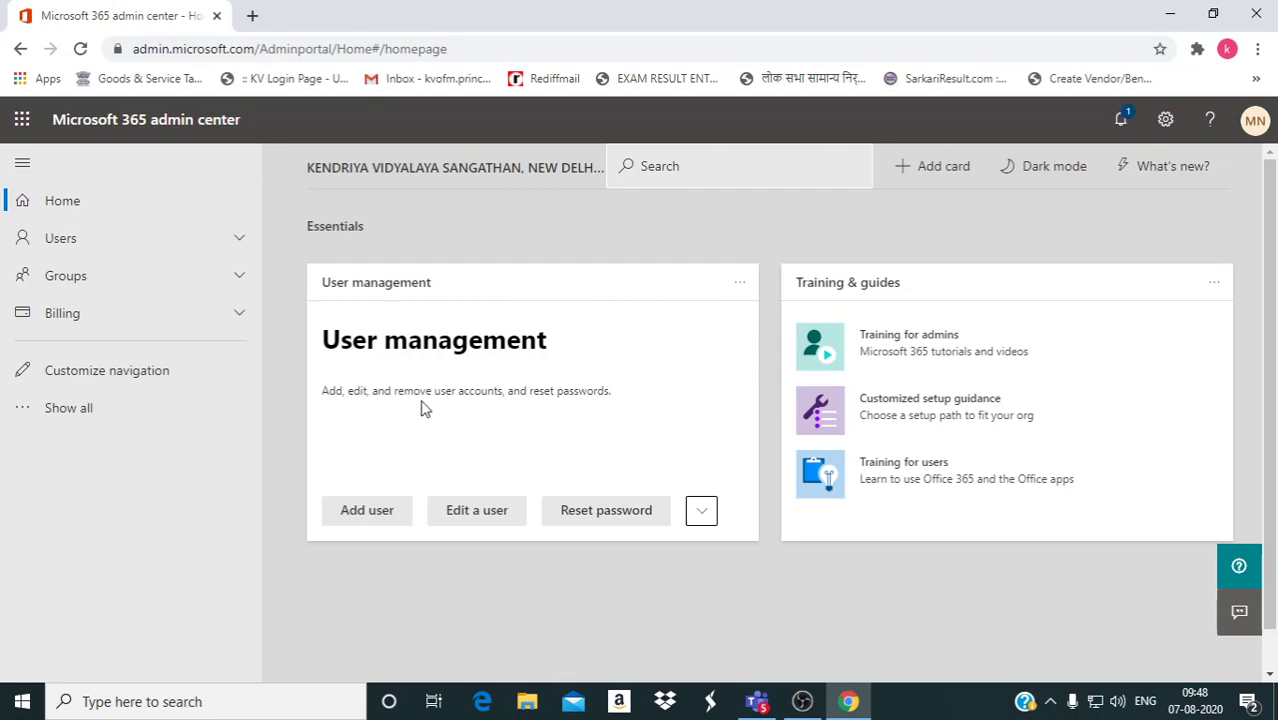
left_click(24, 121)
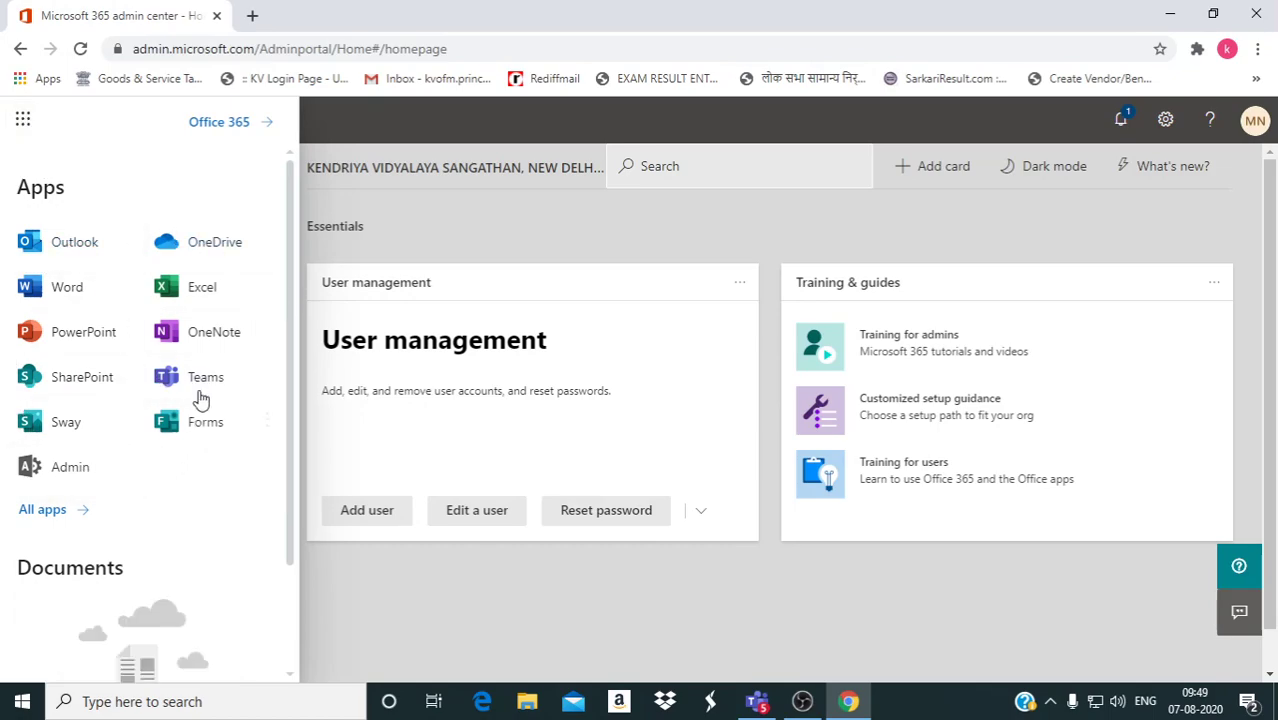
Launch Teams from the app launcher, opening the Microsoft sign-in page in a new tab.
left_click(188, 386)
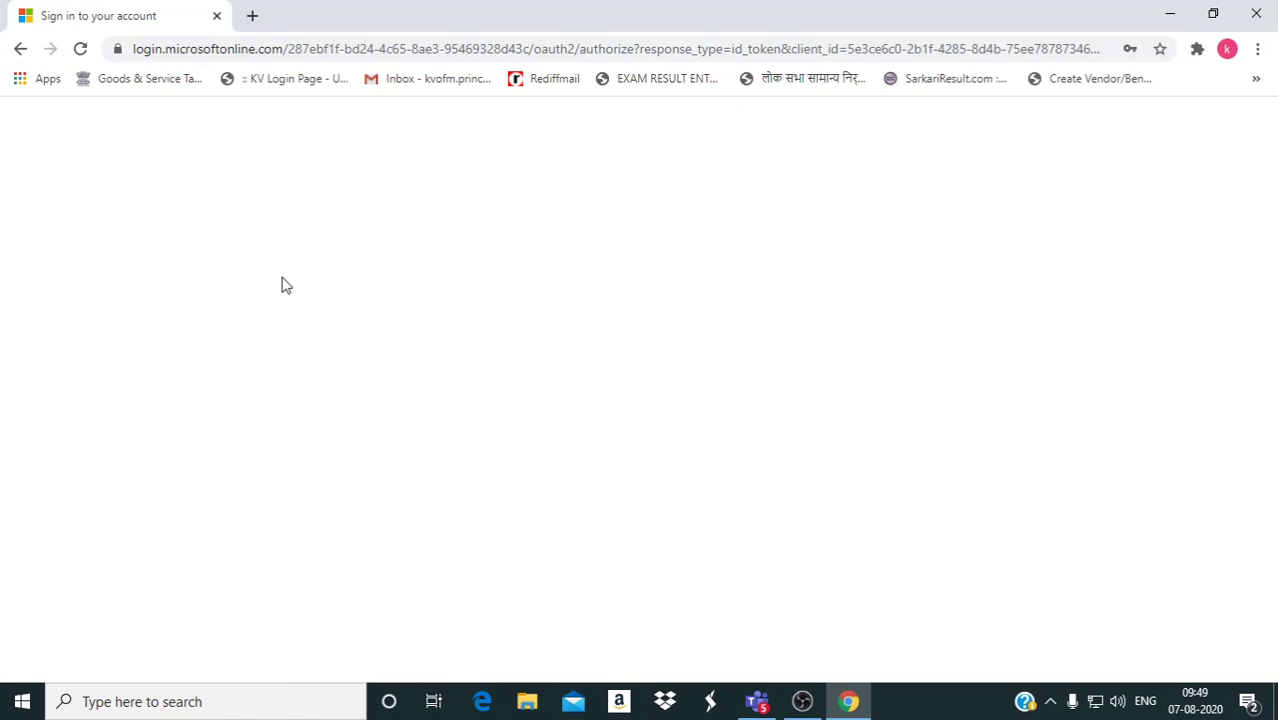
In the Teams app, open the XII B Computer science team from All teams and show its options menu.
left_click(757, 703)
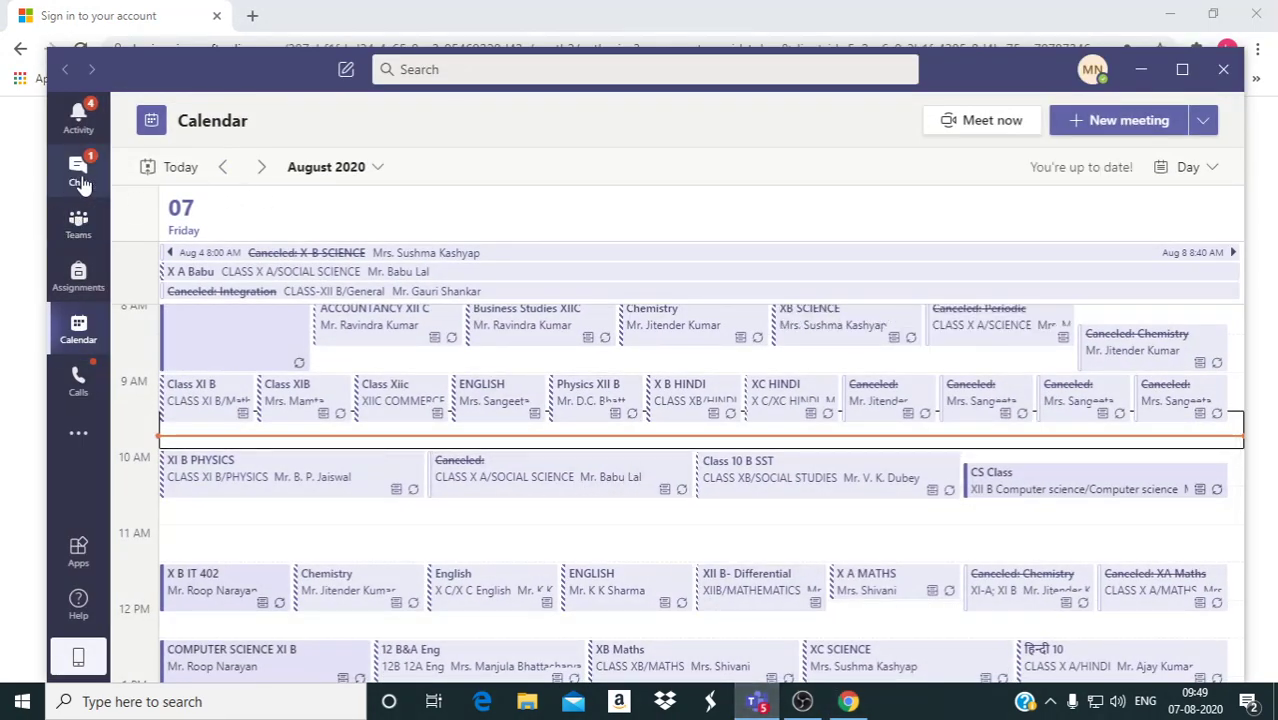
left_click(80, 228)
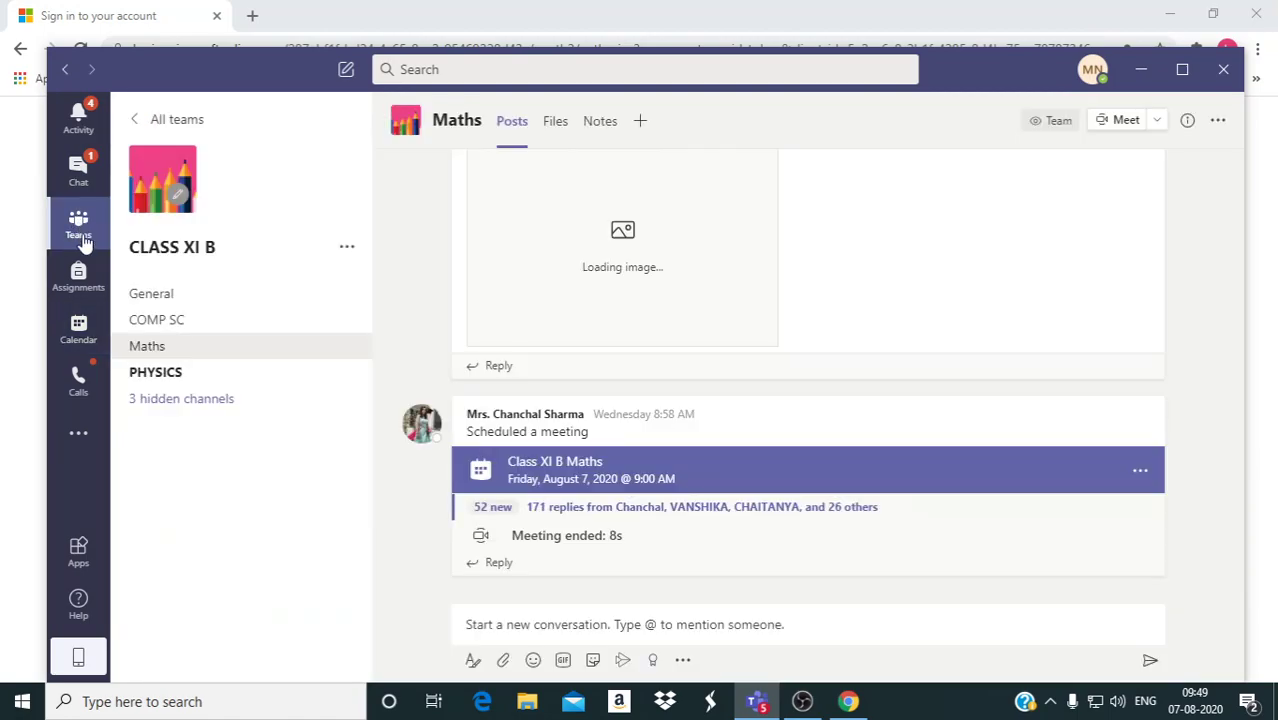
left_click(134, 122)
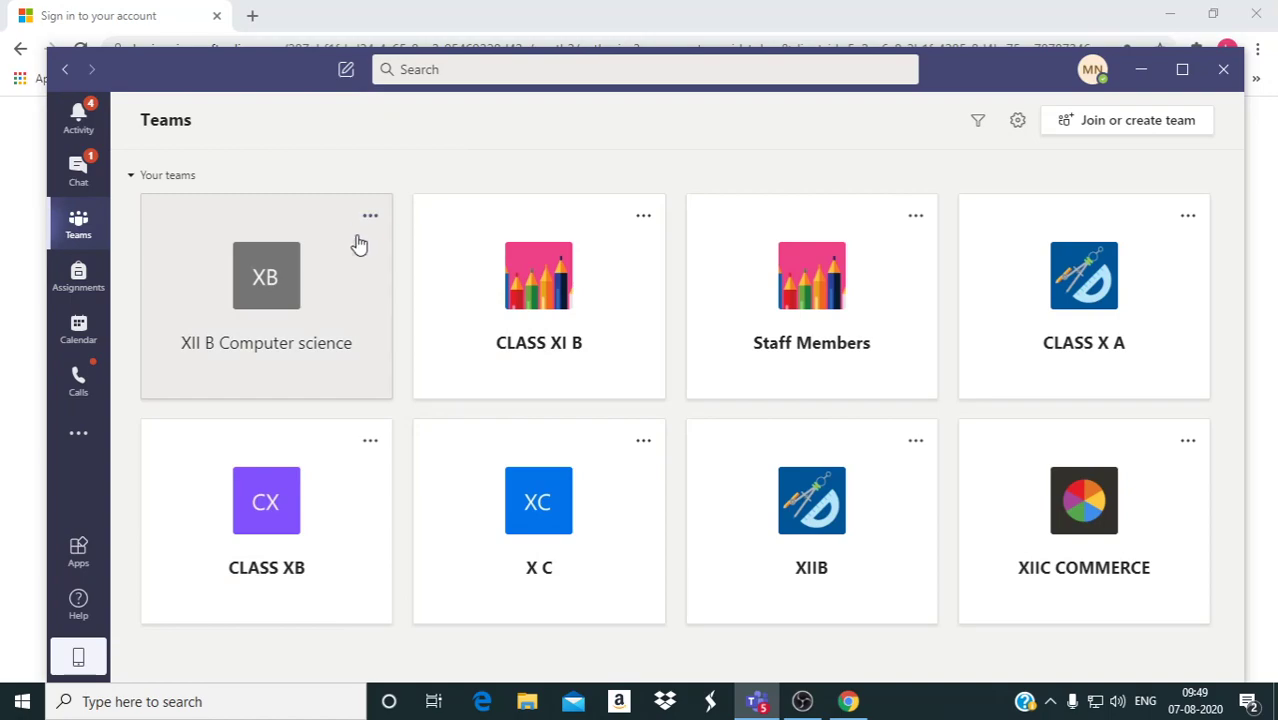
left_click(348, 251)
left_click(348, 250)
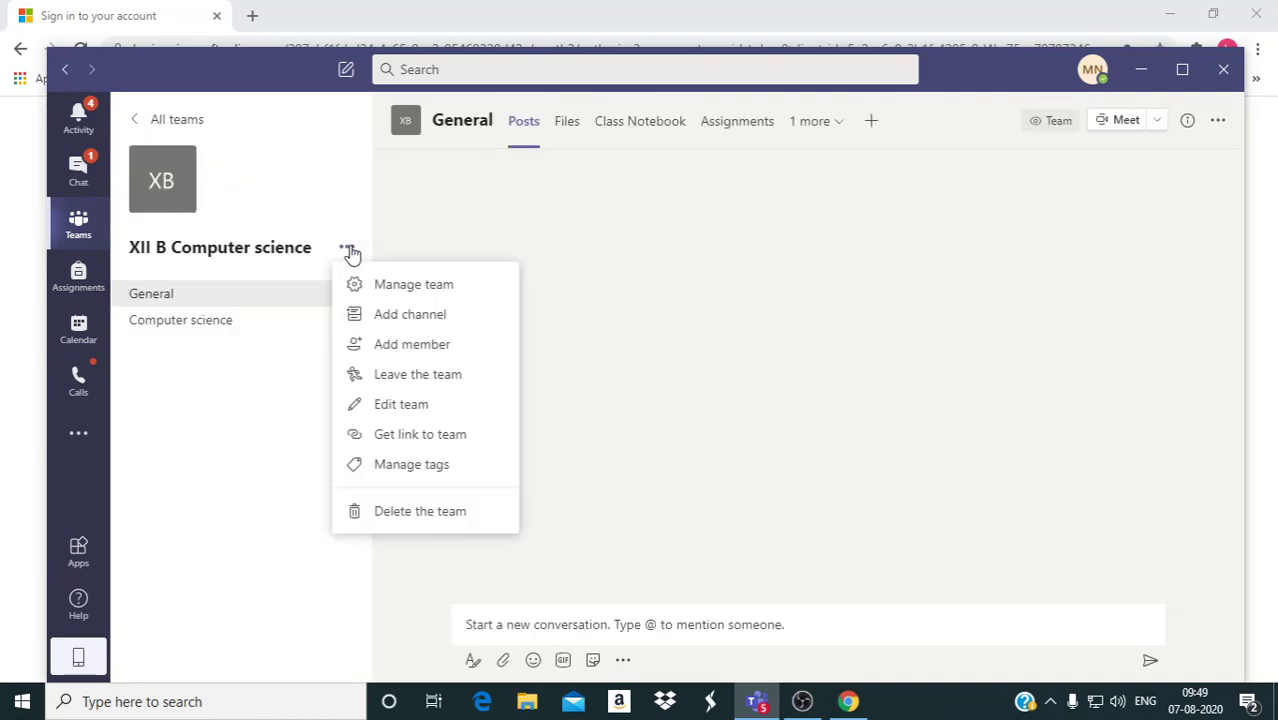
Add the new student, found by searching their name, as a member of XII B Computer science.
left_click(432, 350)
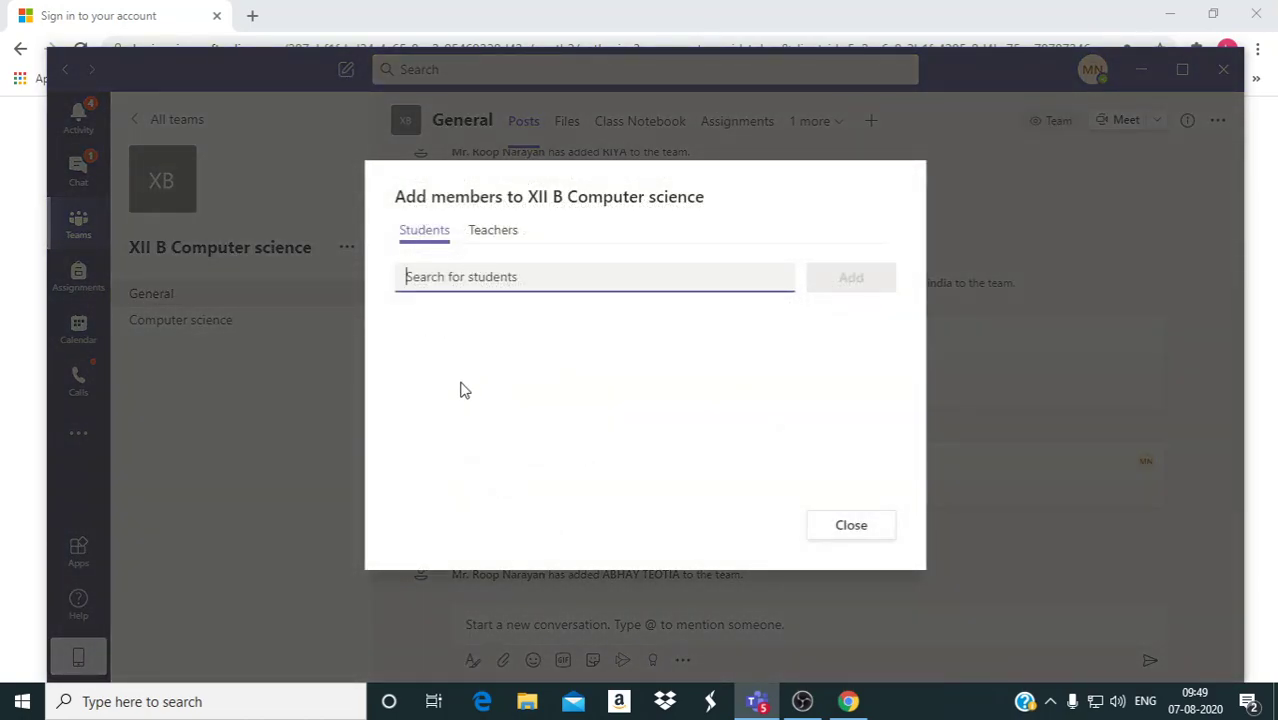
type("kanika")
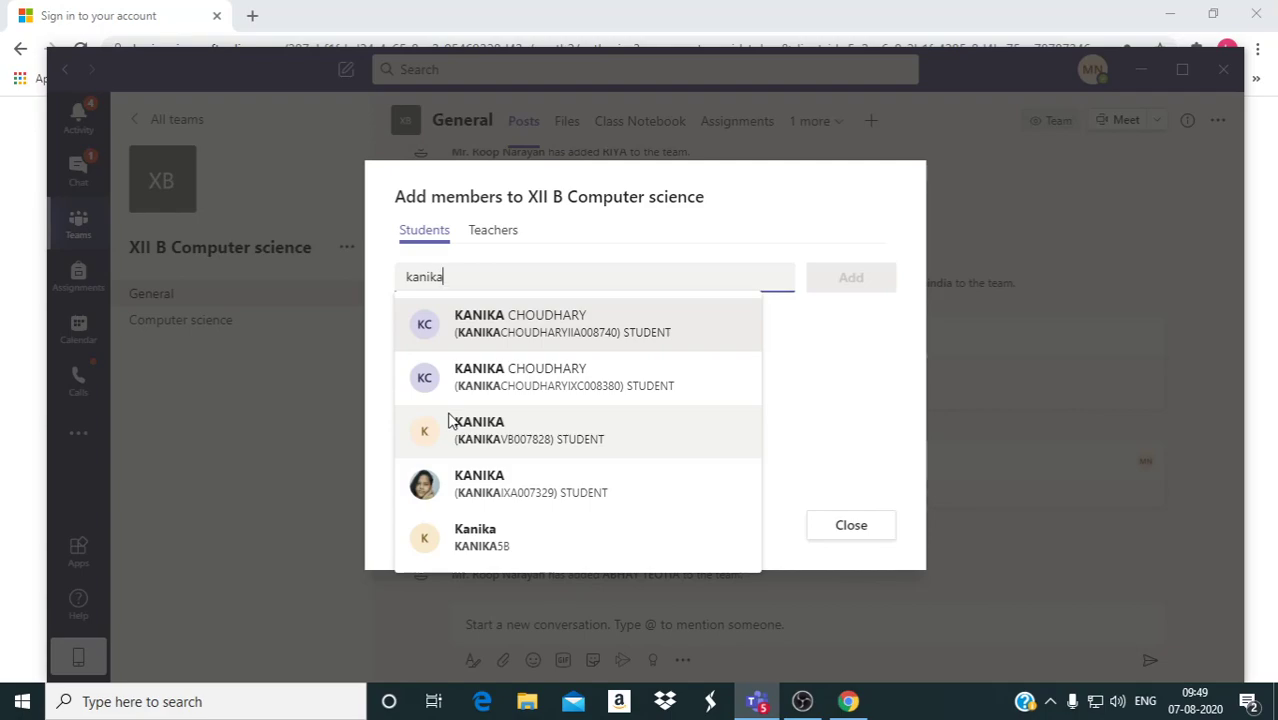
left_click(511, 540)
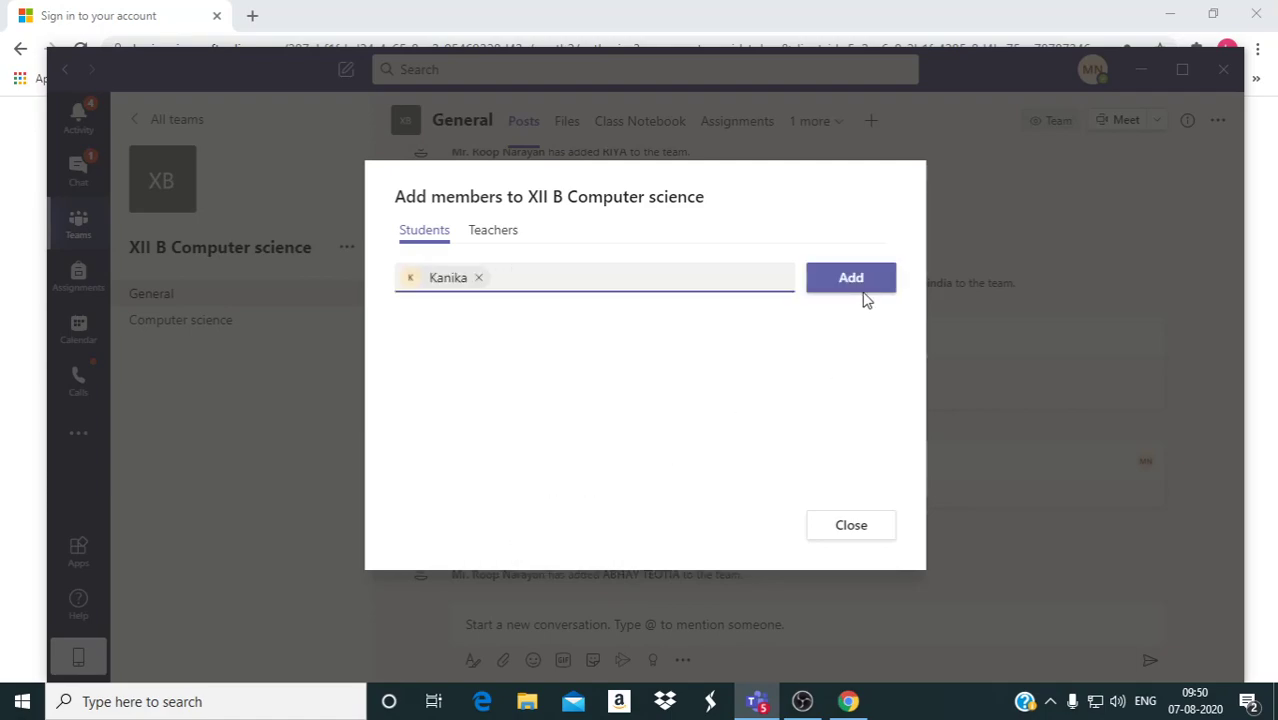
left_click(864, 530)
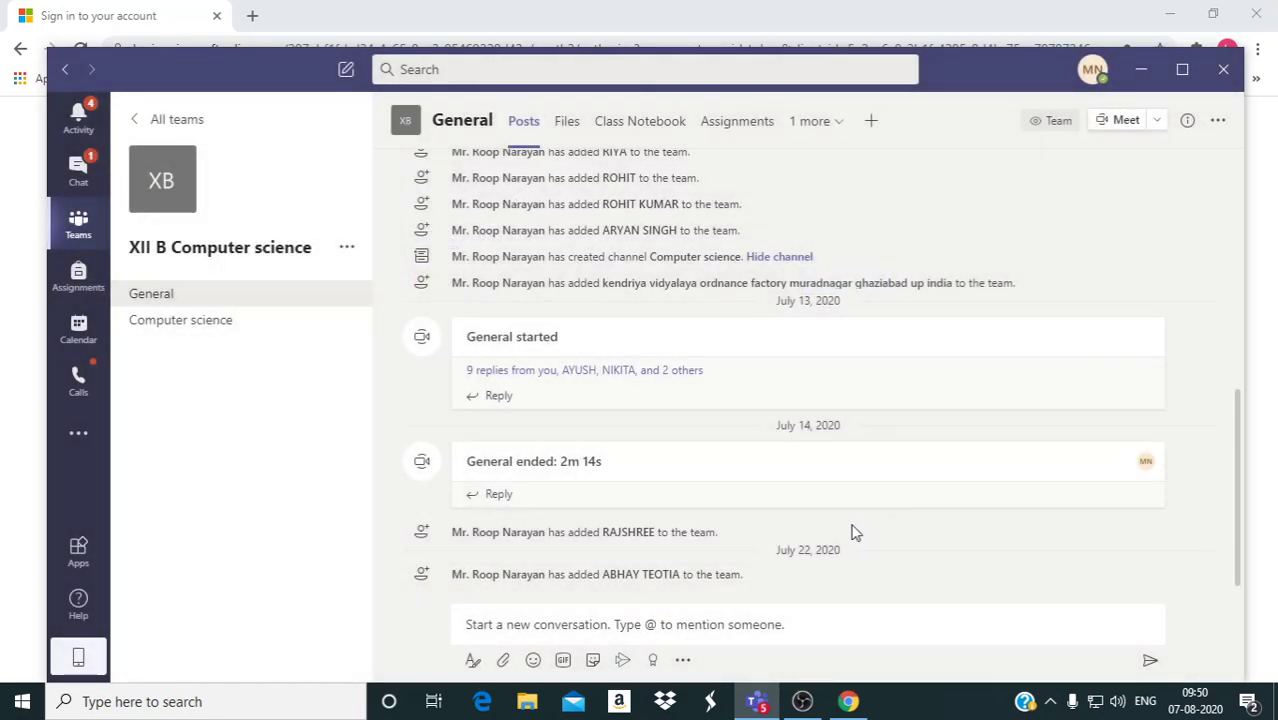